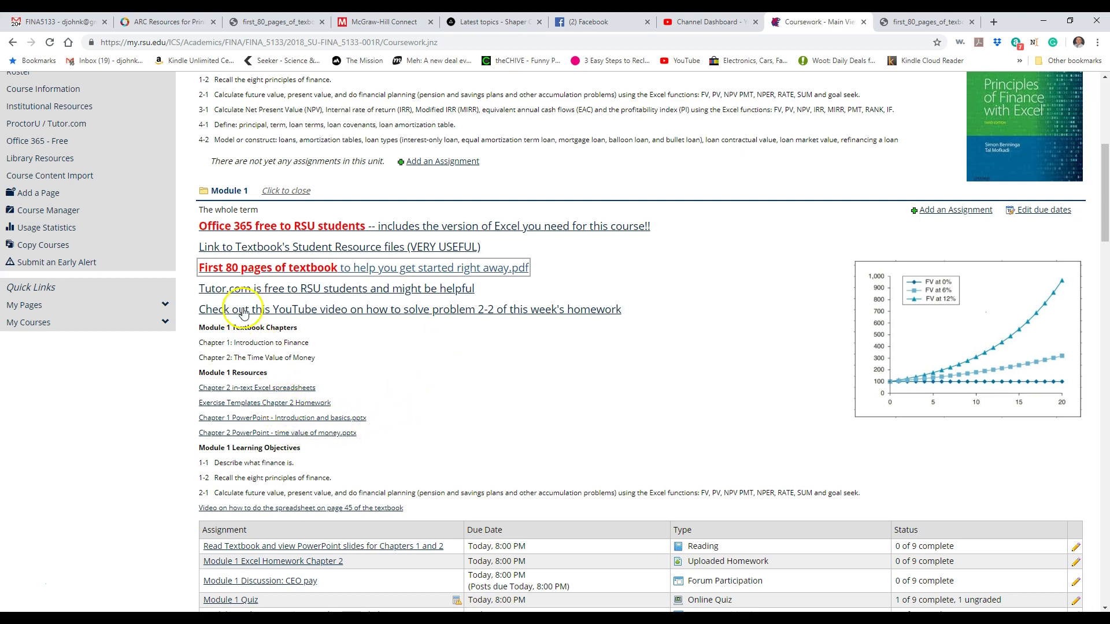
# - Switch to the first_80_pages_of_texbook.pdf document and capture problem 18 on page 49 with Snipping Tool
pyautogui.click(941, 23)
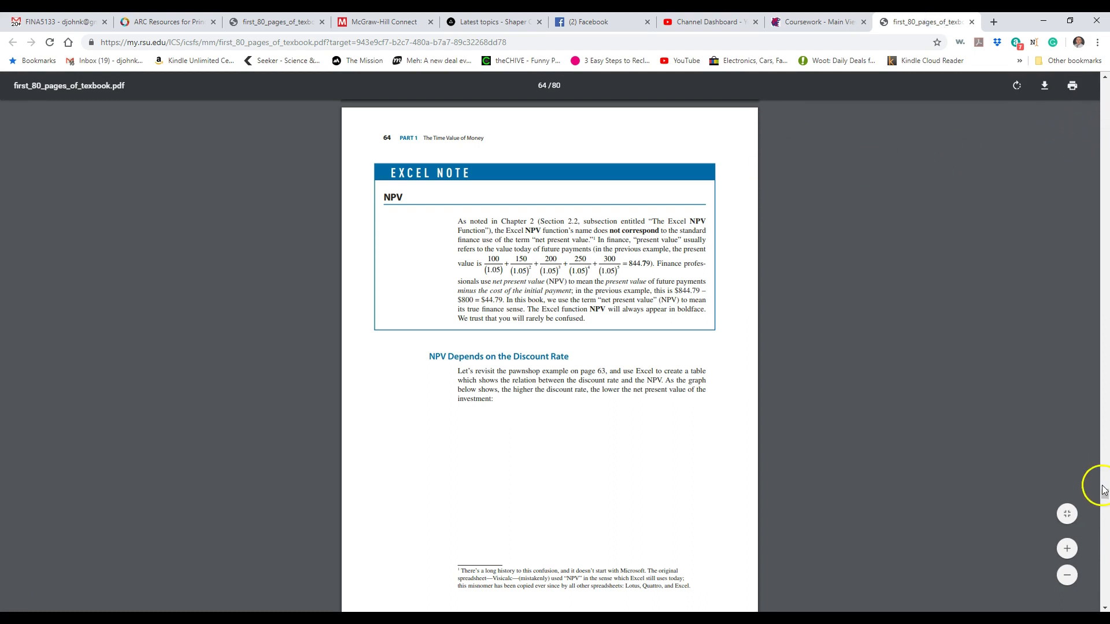
pyautogui.moveTo(1104, 495); pyautogui.dragTo(1096, 370)
pyautogui.scroll(-15, 900, 366)
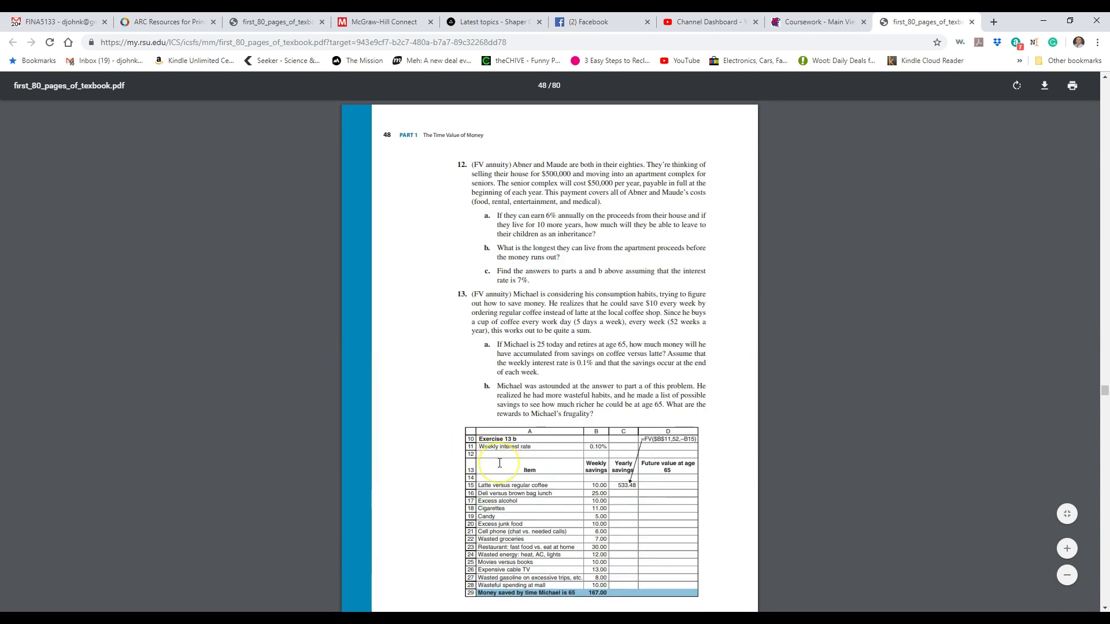
pyautogui.scroll(-4, 499, 463)
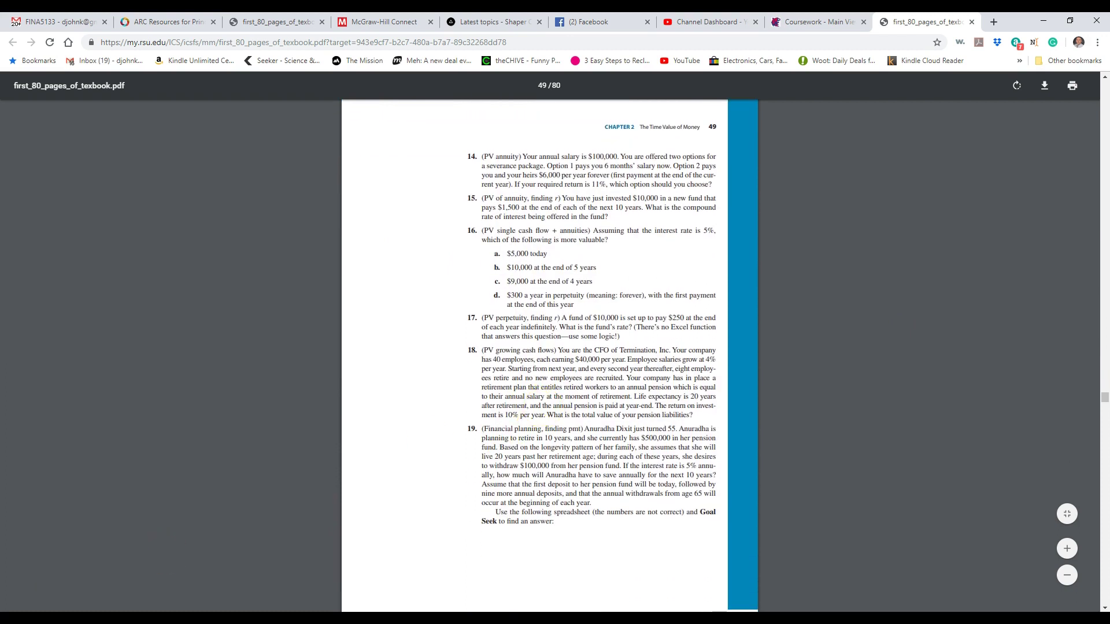
pyautogui.press('super+s')
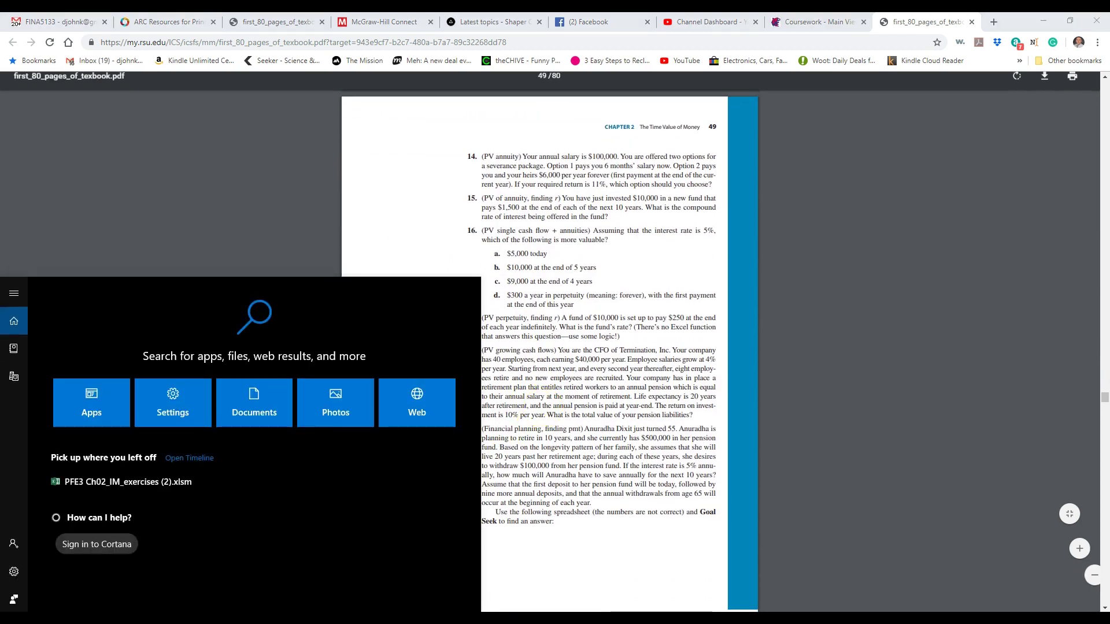
pyautogui.write('snip')
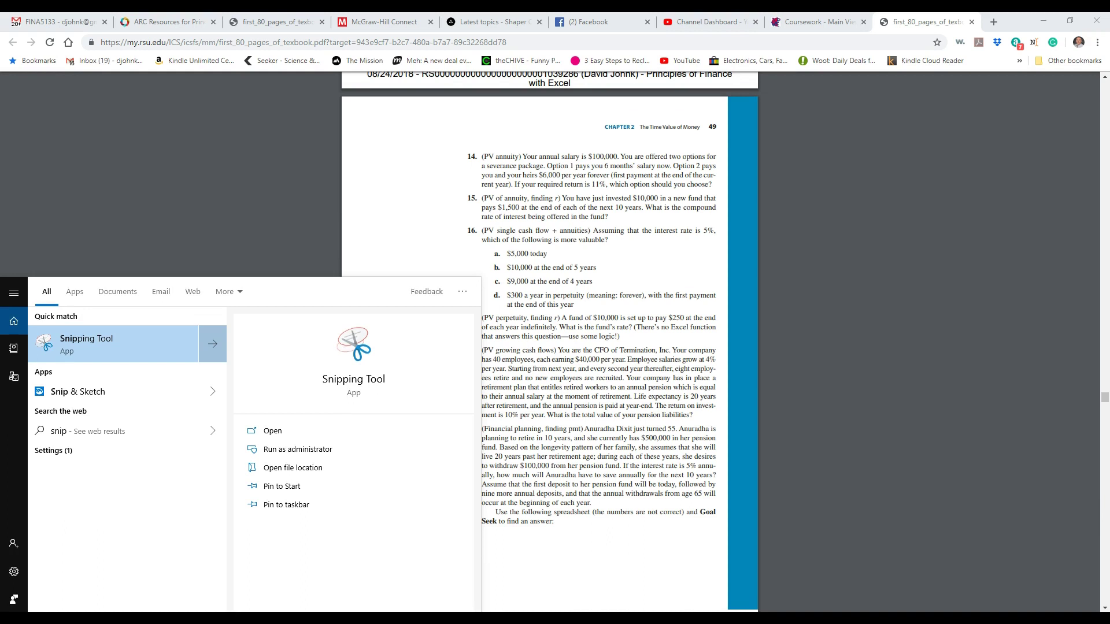
pyautogui.click(93, 347)
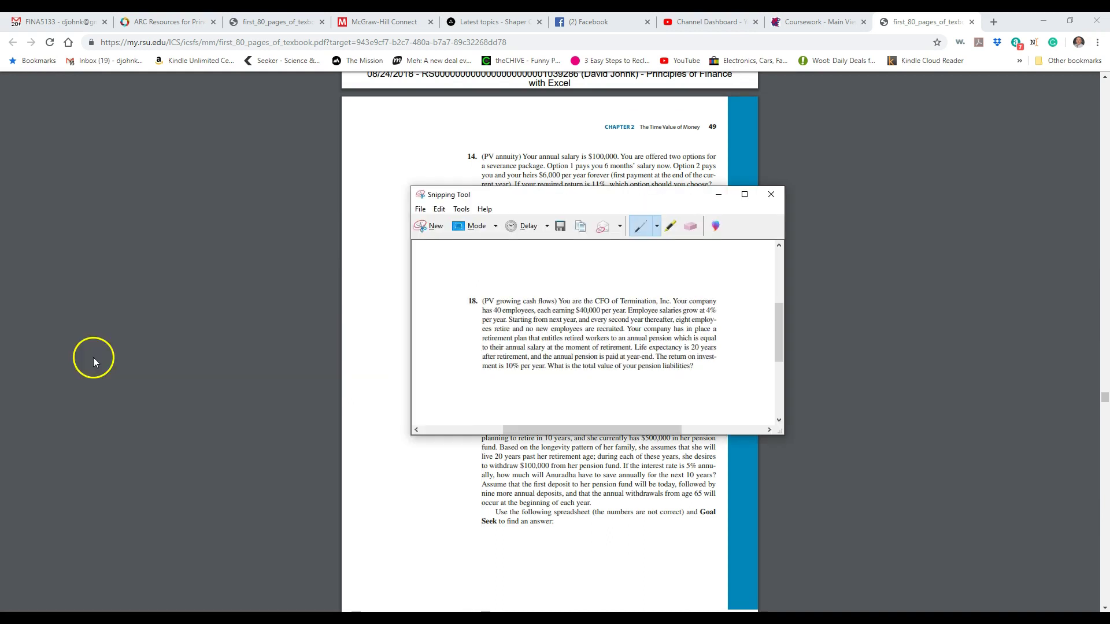
pyautogui.click(431, 226)
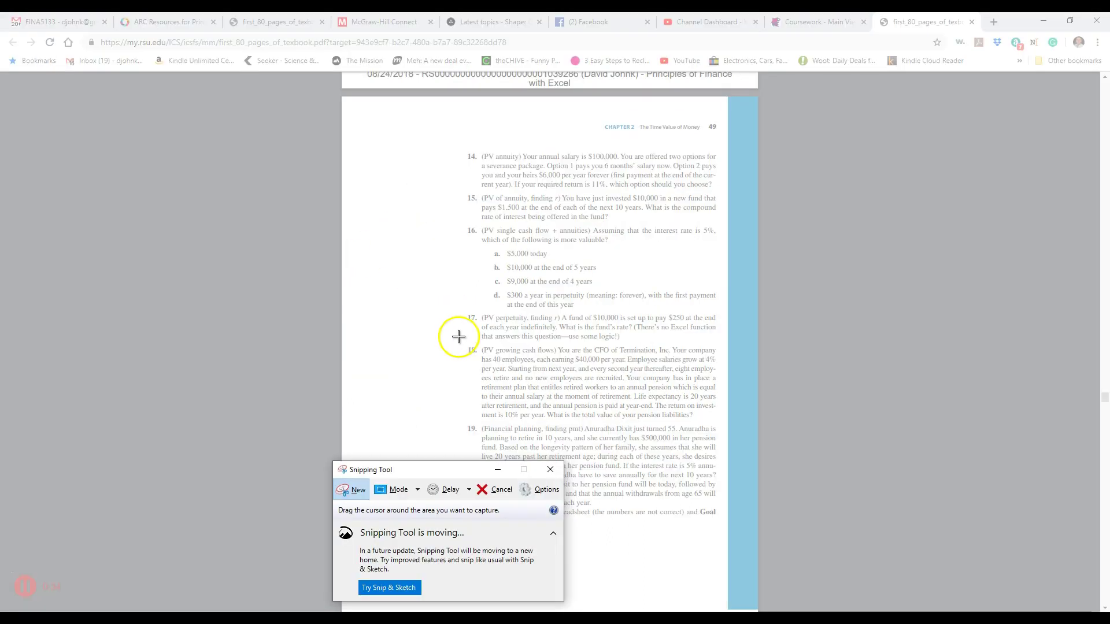
pyautogui.moveTo(460, 341); pyautogui.dragTo(722, 425)
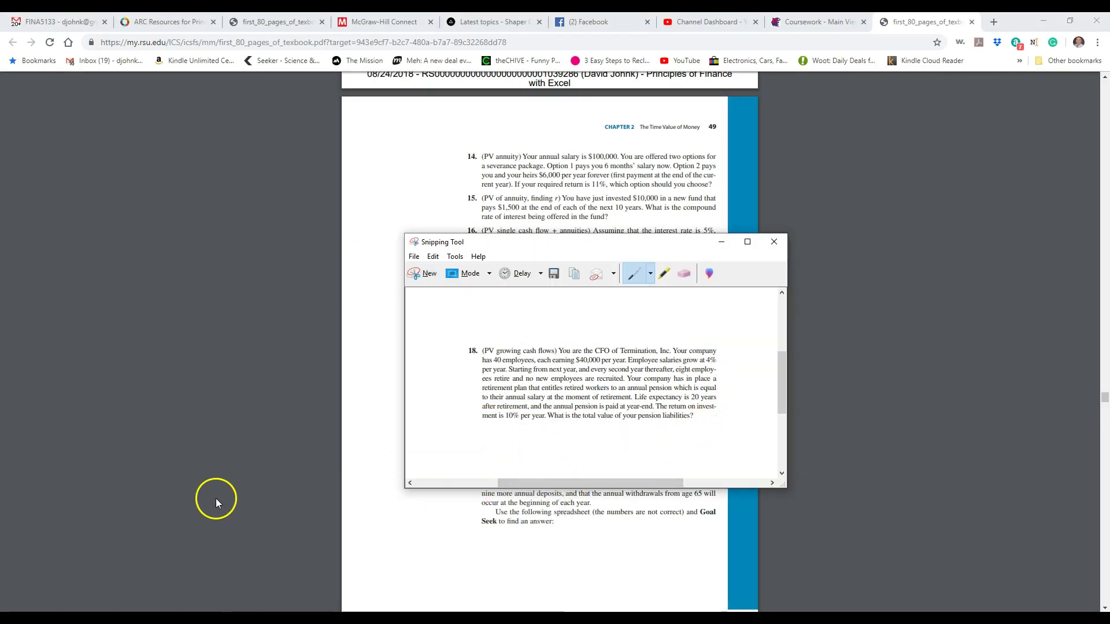
# - Switch to a blank Excel workbook and paste the captured picture of problem 18 at cell A1
pyautogui.press('super')
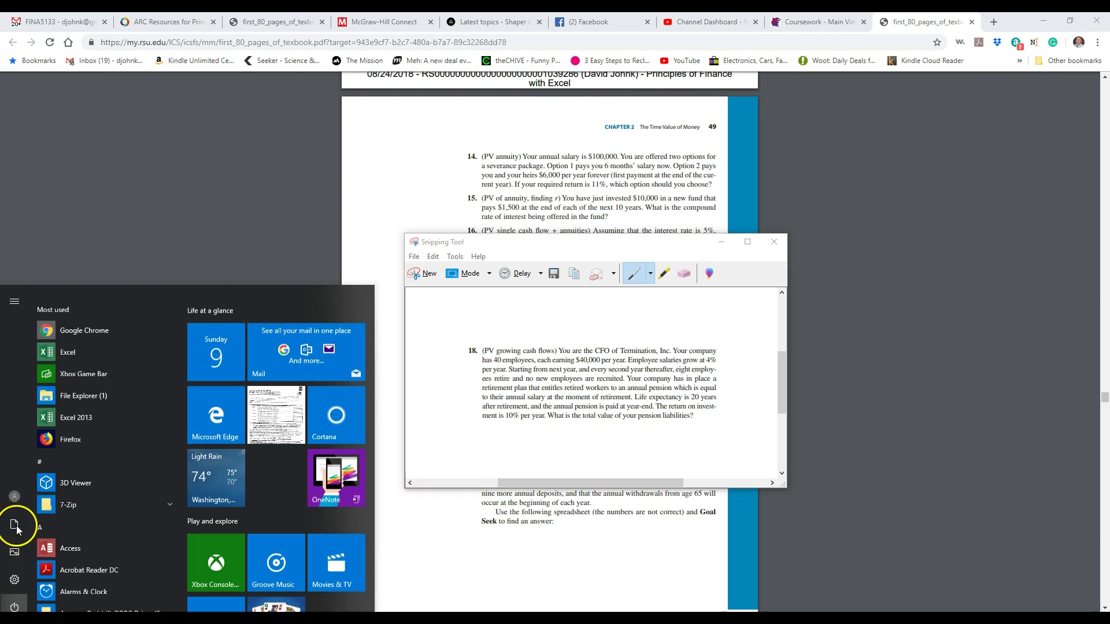
pyautogui.click(70, 338)
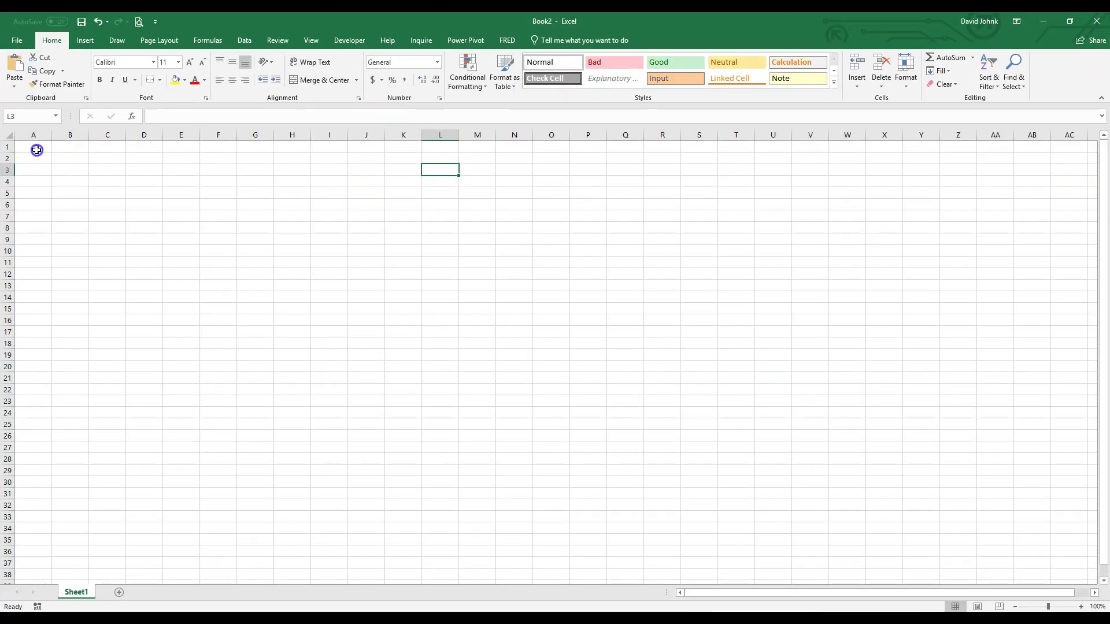
pyautogui.click(35, 150)
pyautogui.hotkey('ctrl', 'v')
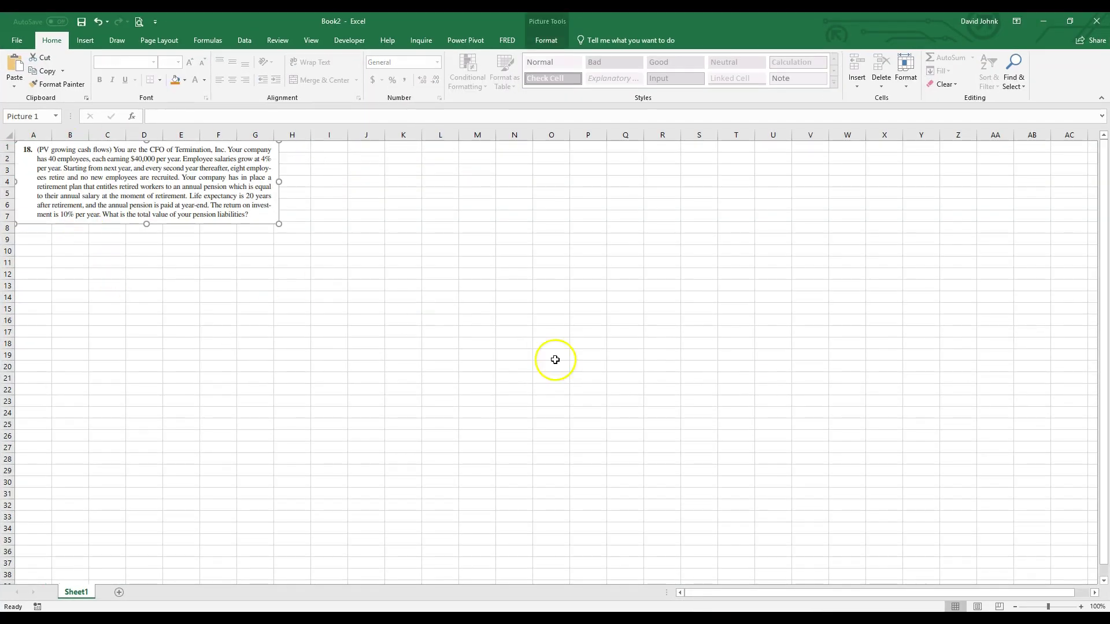
pyautogui.click(1080, 607)
pyautogui.click(1080, 607)
pyautogui.click(1080, 607)
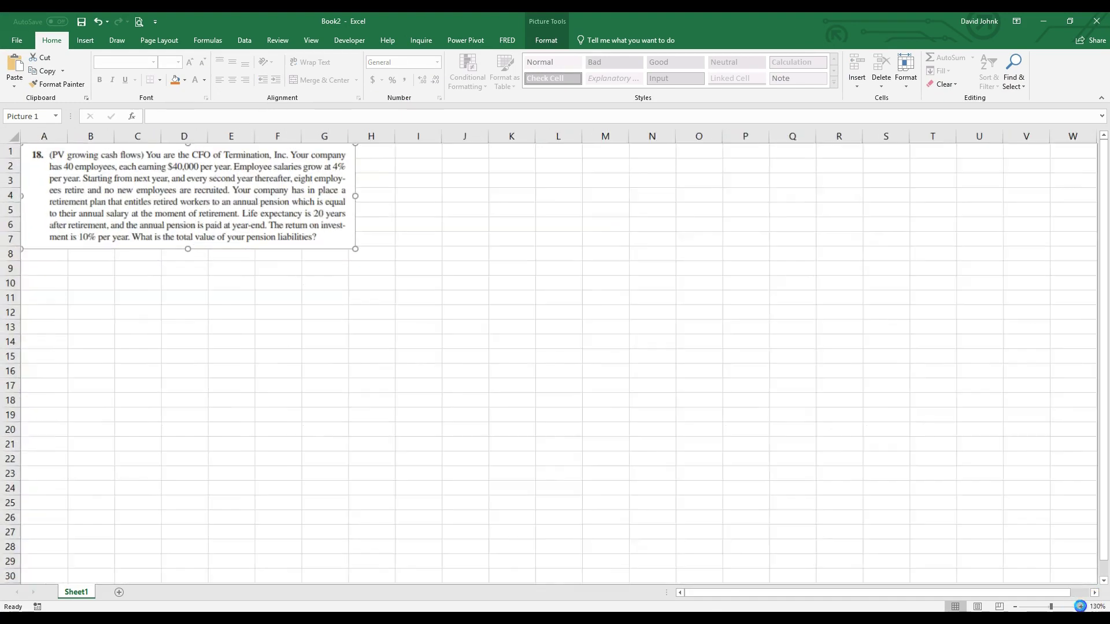
pyautogui.click(1080, 607)
pyautogui.click(1081, 606)
pyautogui.click(470, 374)
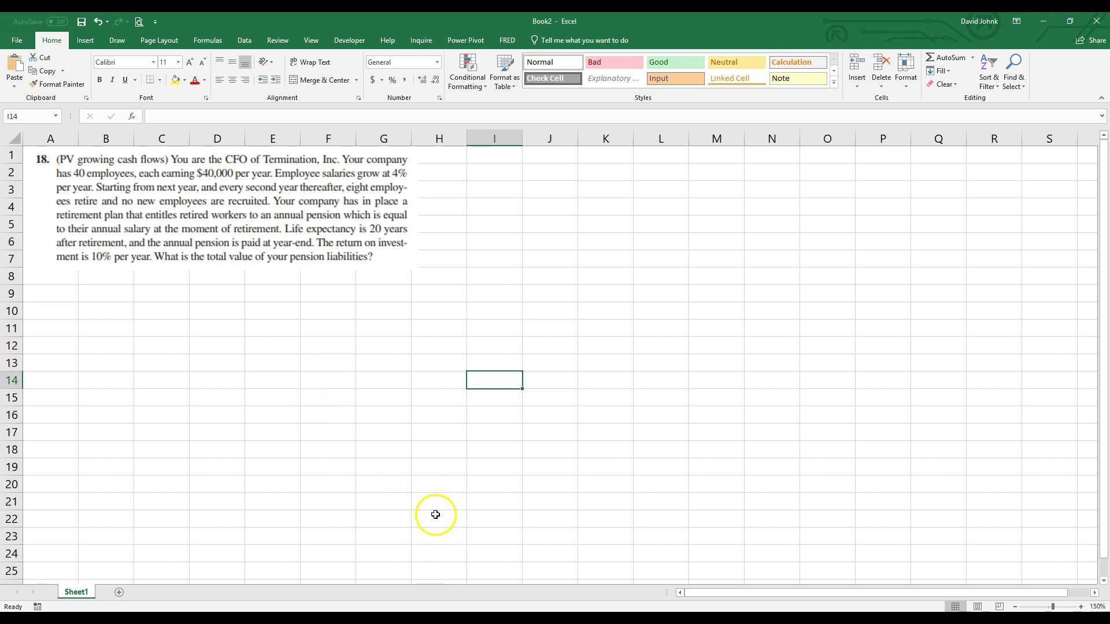
# - Close the textbook PDF in the browser and paste the copied exercise template into the Book2 workbook starting at cell A9
pyautogui.hotkey('alt', 'Tab')
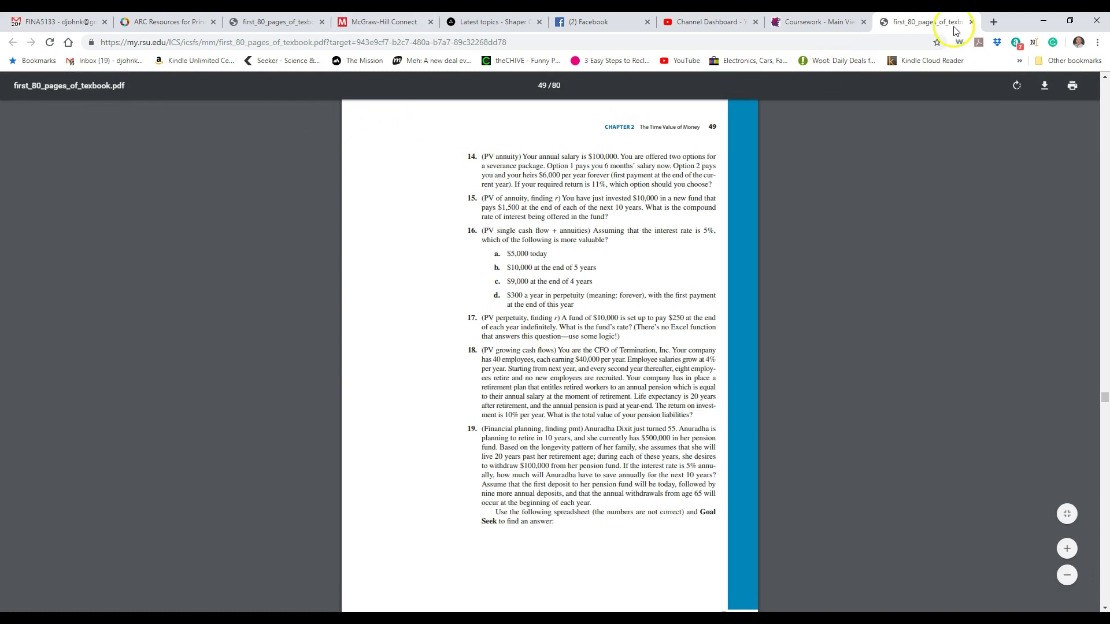
pyautogui.click(973, 22)
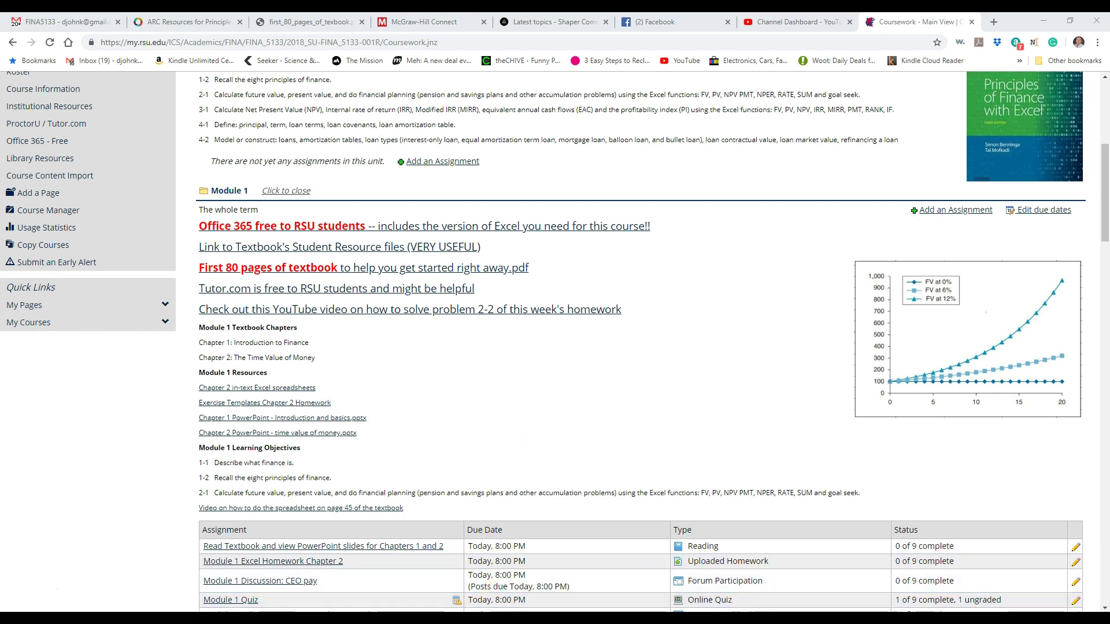
pyautogui.moveTo(496, 615)
pyautogui.moveTo(480, 587)
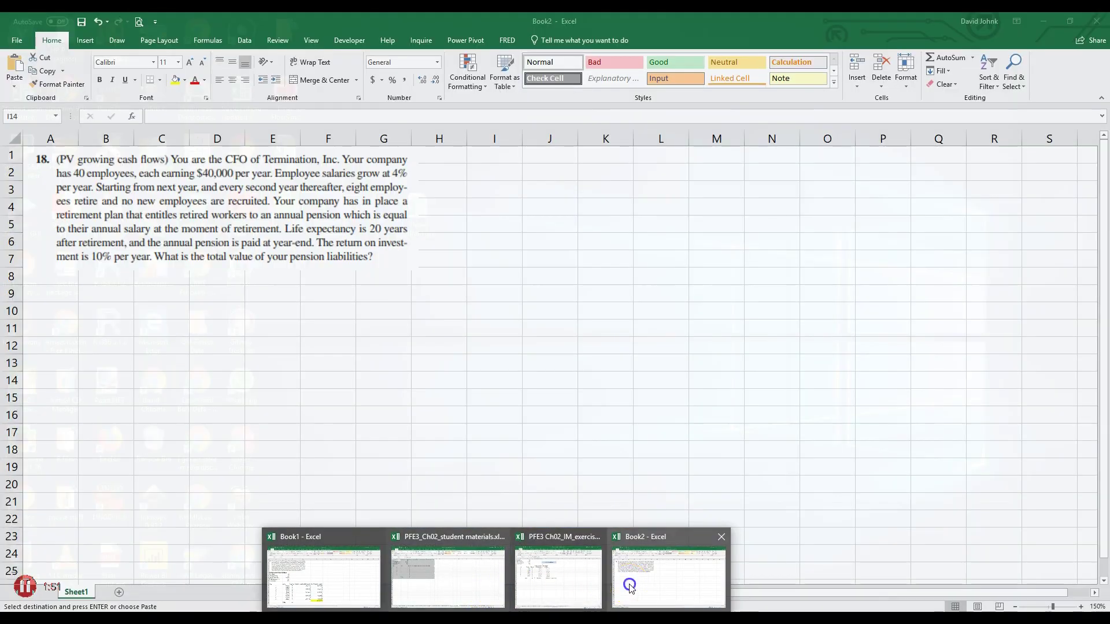
pyautogui.click(636, 581)
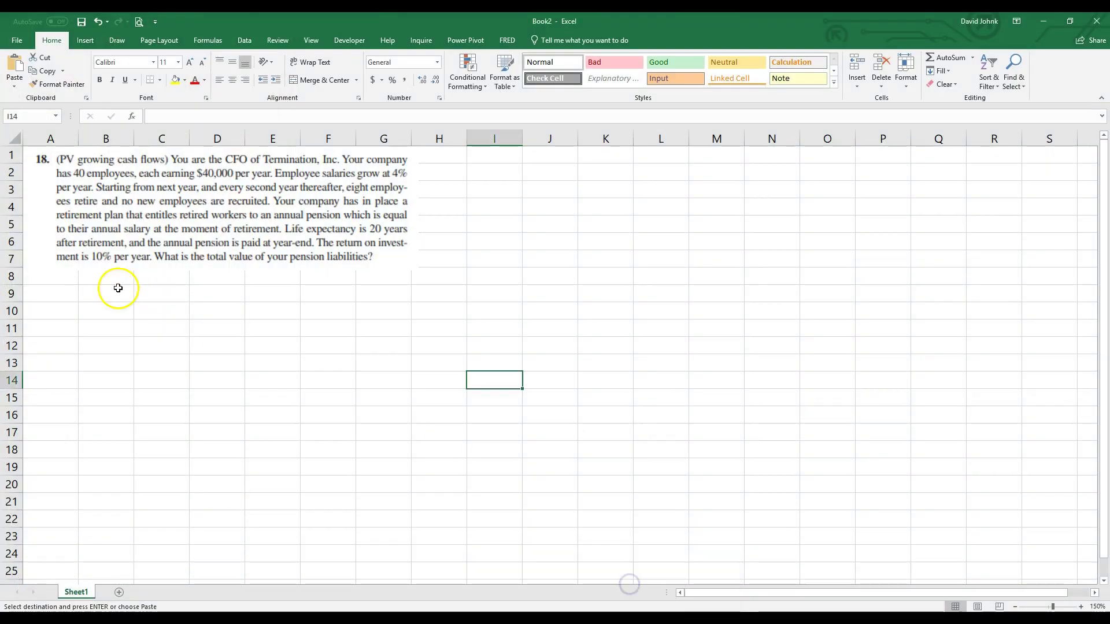
pyautogui.click(47, 296)
pyautogui.hotkey('ctrl', 'v')
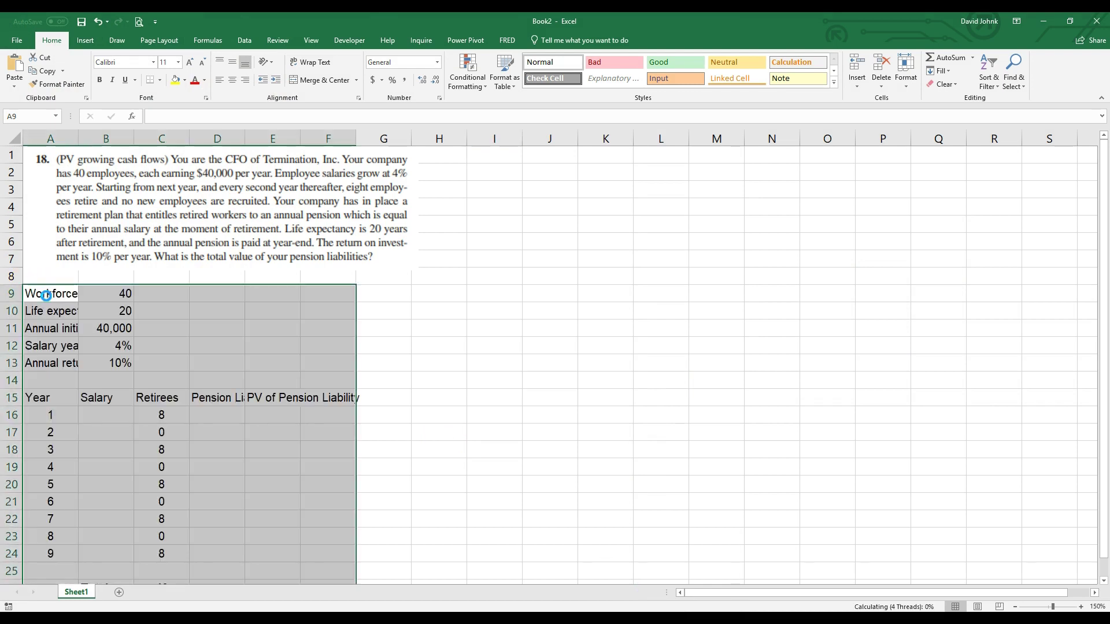
pyautogui.click(518, 326)
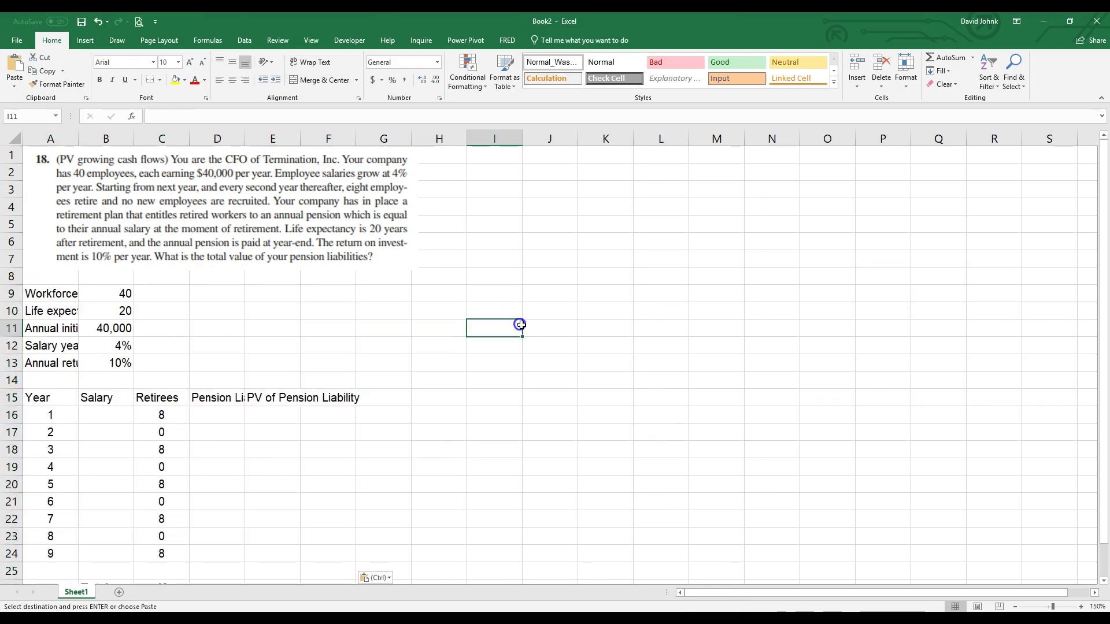
# - Widen columns A, D and E to fit their labels and set the sheet zoom to 140%
pyautogui.doubleClick(78, 139)
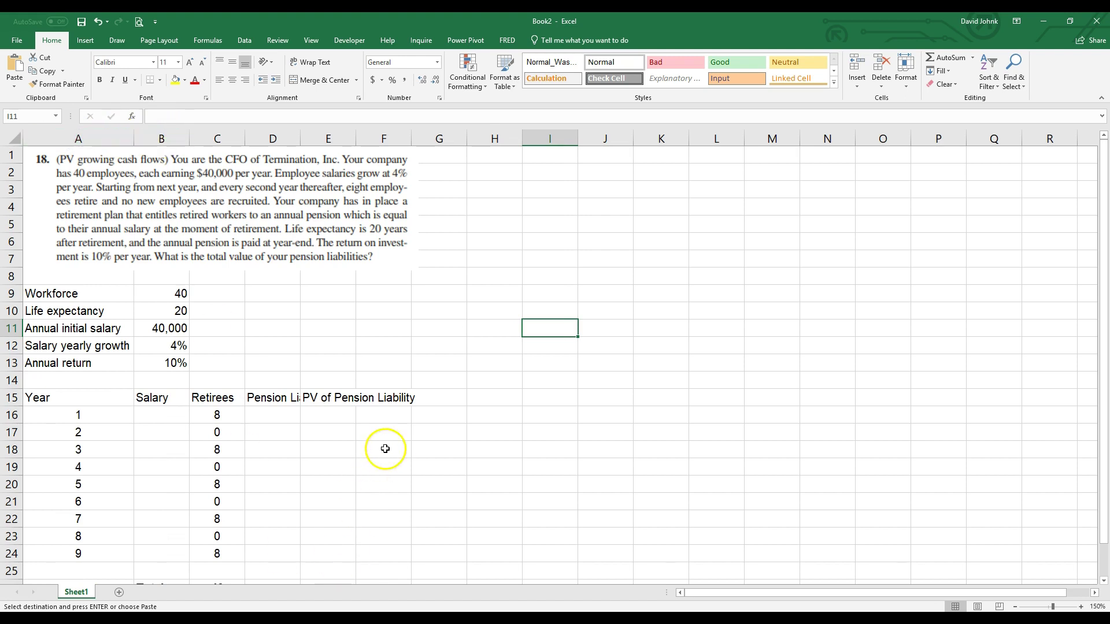
pyautogui.scroll(-1, 347, 358)
pyautogui.moveTo(302, 135); pyautogui.dragTo(407, 134)
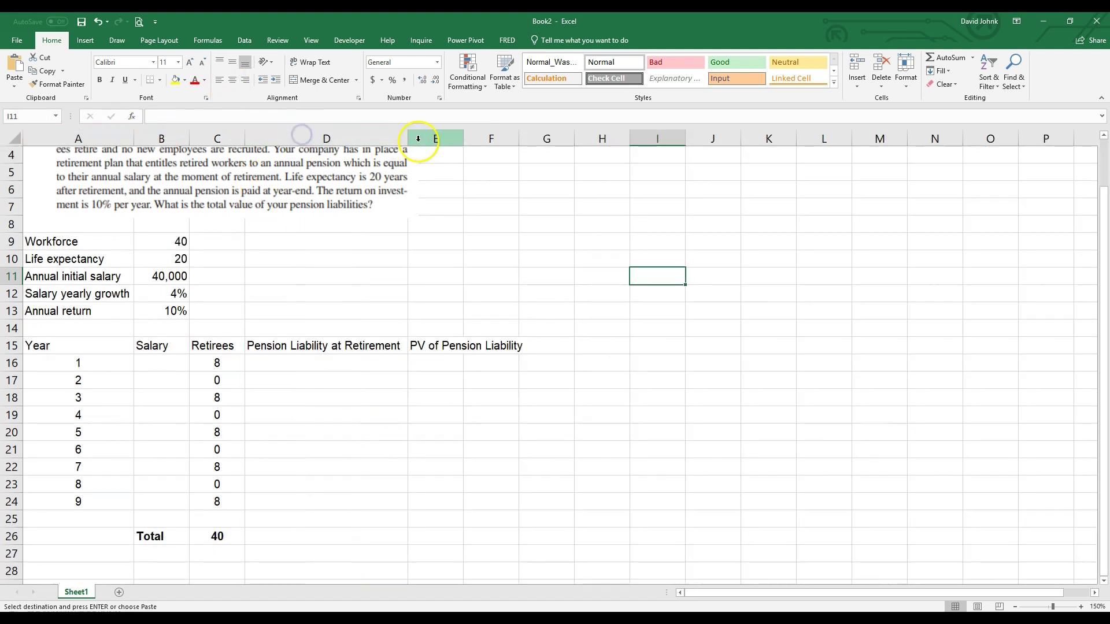
pyautogui.click(519, 137)
pyautogui.click(459, 504)
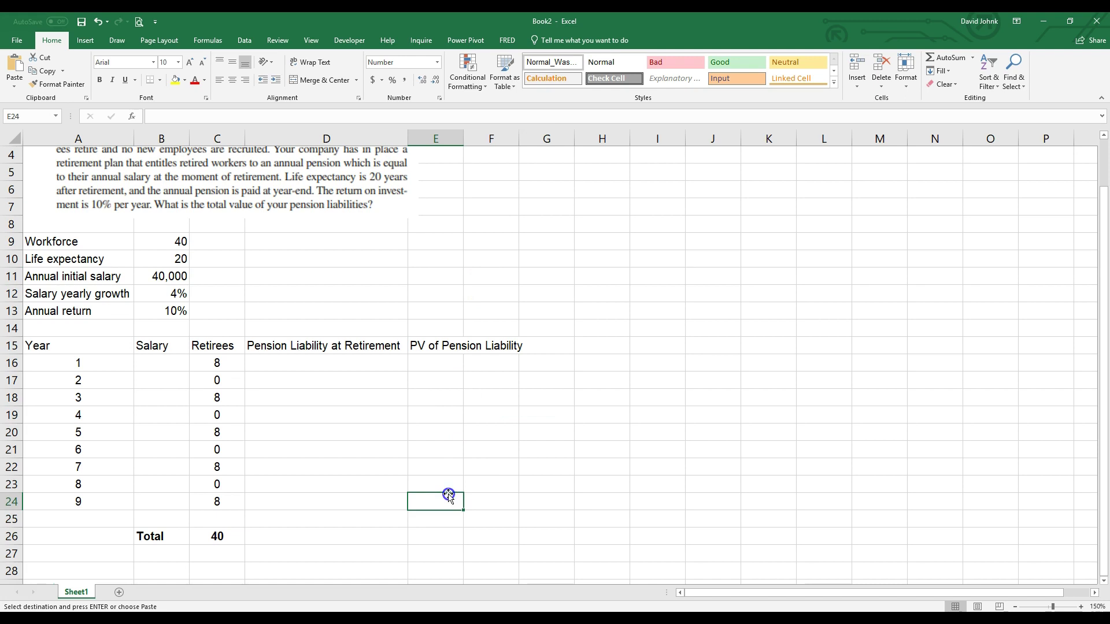
pyautogui.moveTo(467, 136); pyautogui.dragTo(529, 136)
pyautogui.scroll(1, 397, 550)
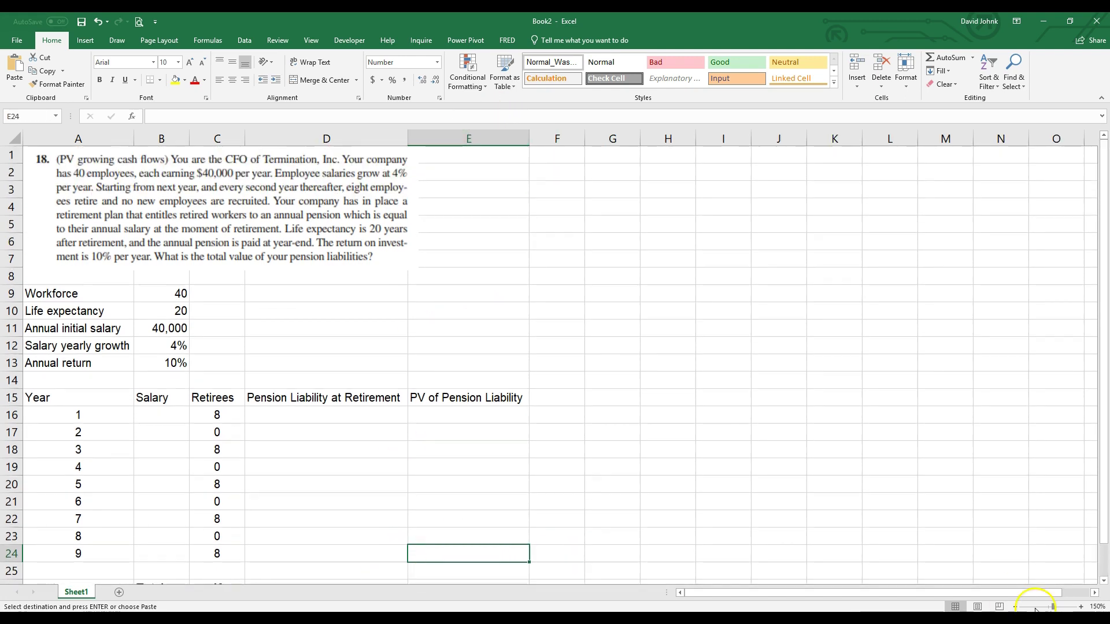
pyautogui.click(1016, 607)
pyautogui.click(1016, 607)
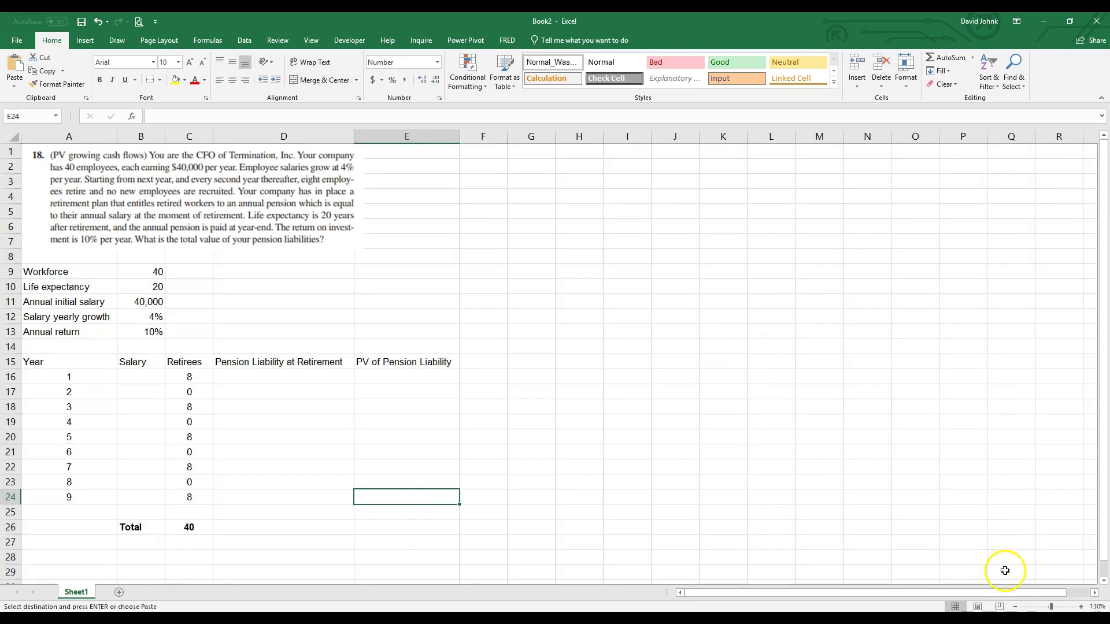
pyautogui.click(1081, 607)
pyautogui.click(944, 515)
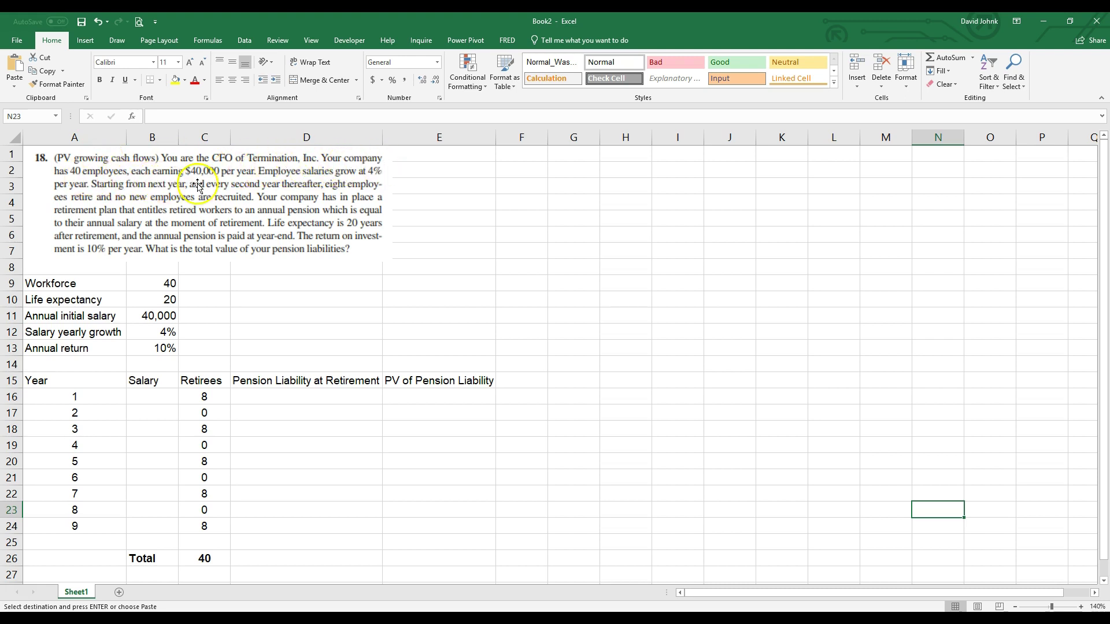
# - Check the initial salary and the number of retirees in years 1, 3, 5, 7 and 9 against the problem text
pyautogui.click(159, 317)
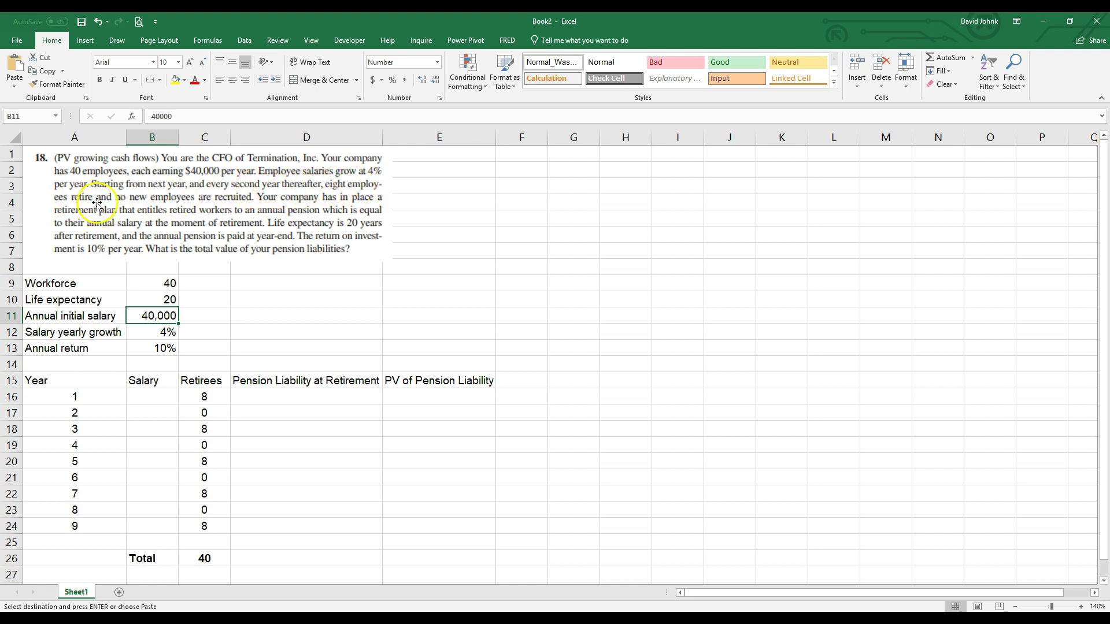
pyautogui.click(205, 396)
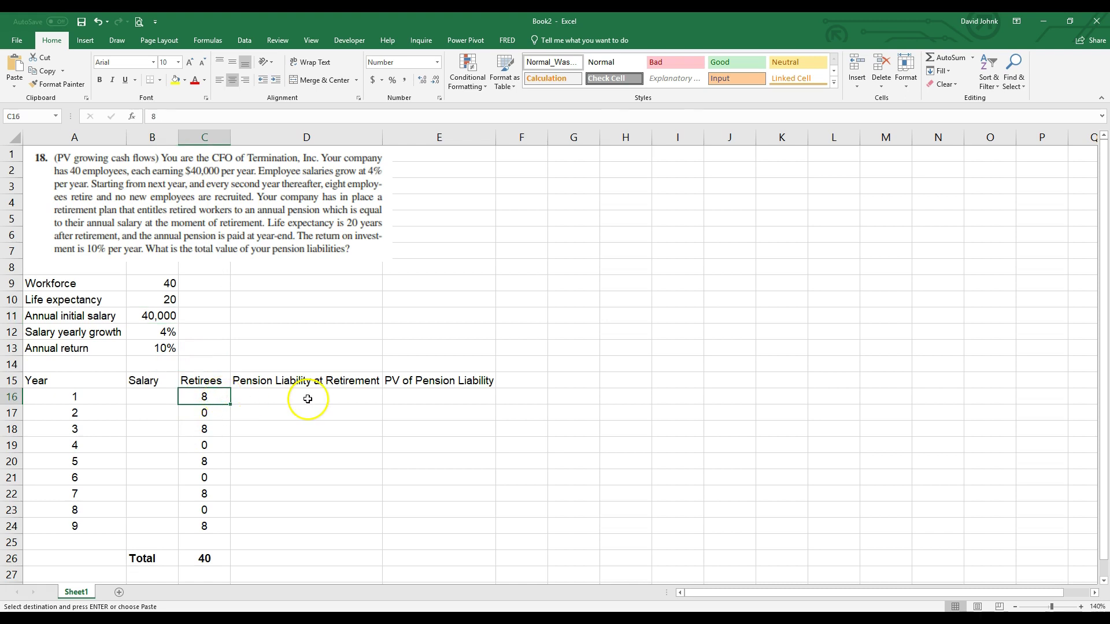
pyautogui.click(294, 428)
pyautogui.click(289, 462)
pyautogui.click(289, 495)
pyautogui.click(288, 526)
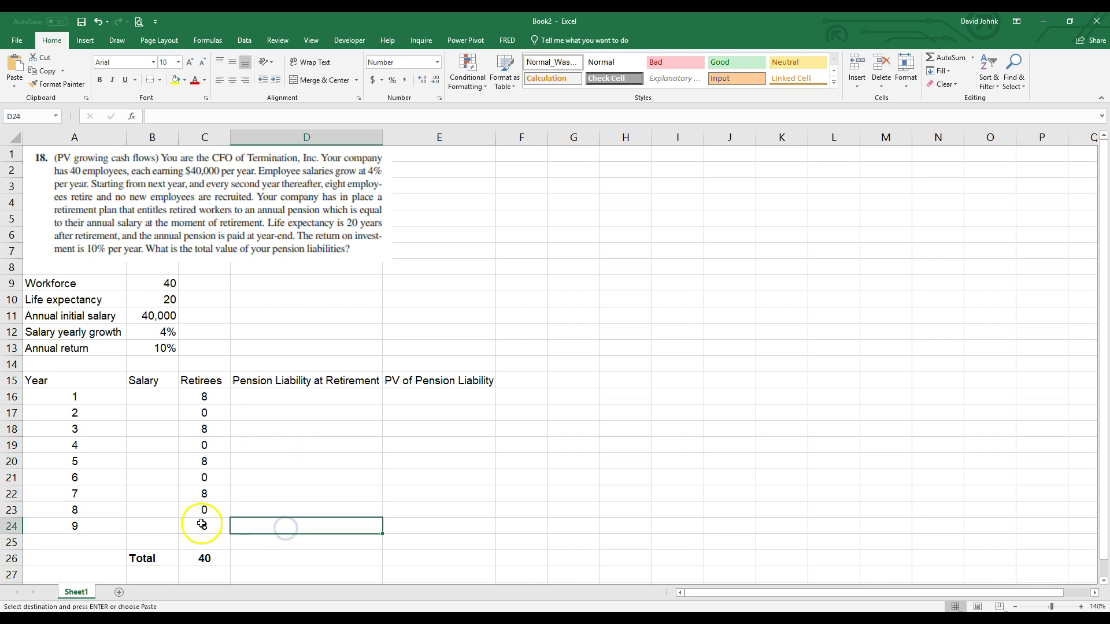
pyautogui.click(198, 526)
pyautogui.click(197, 495)
pyautogui.click(202, 463)
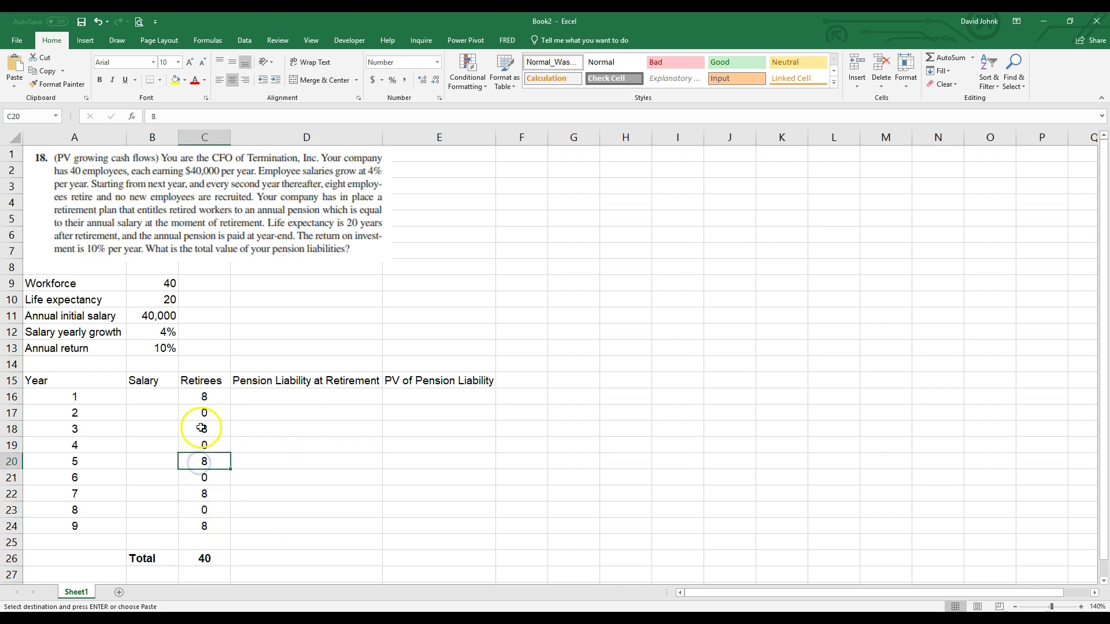
pyautogui.click(202, 428)
pyautogui.click(206, 397)
pyautogui.click(203, 460)
pyautogui.click(205, 527)
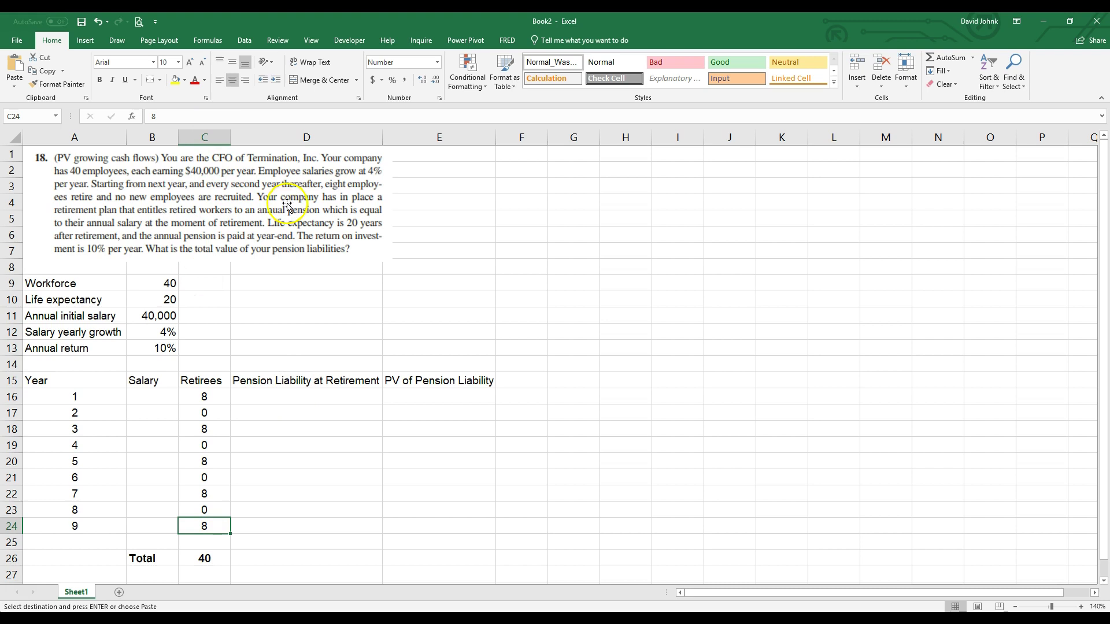
# - Review the initial salary, life expectancy and year 1 retirees together with the empty Salary column for years 1 to 9
pyautogui.click(157, 316)
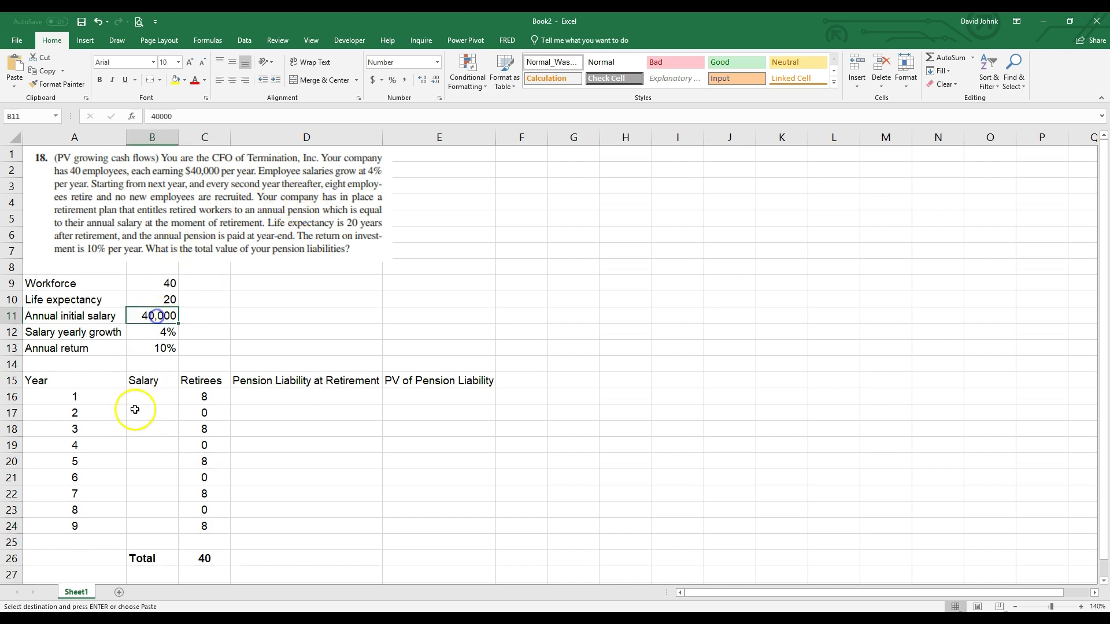
pyautogui.moveTo(151, 402); pyautogui.dragTo(149, 528)
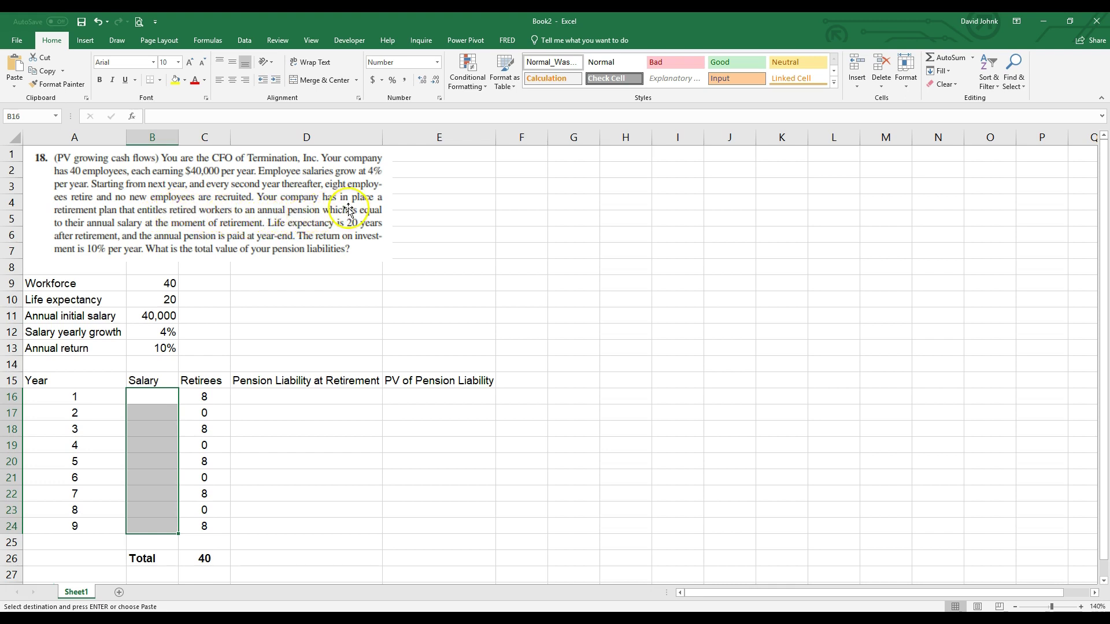
pyautogui.click(157, 321)
pyautogui.hotkey('ctrl', 'c')
pyautogui.click(149, 395)
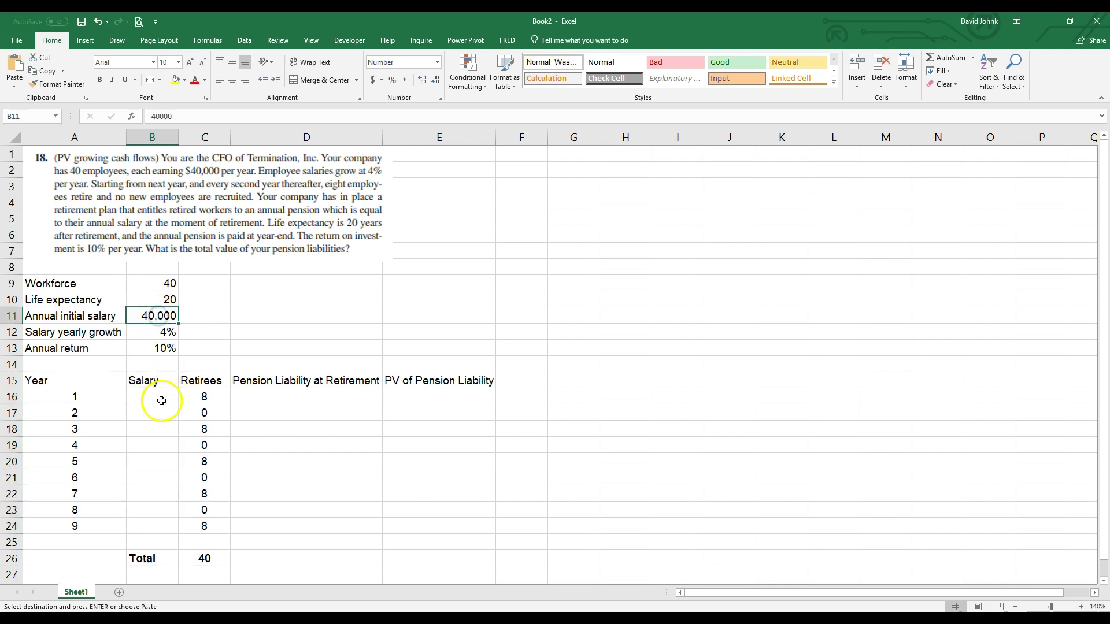
pyautogui.moveTo(156, 299); pyautogui.dragTo(158, 317)
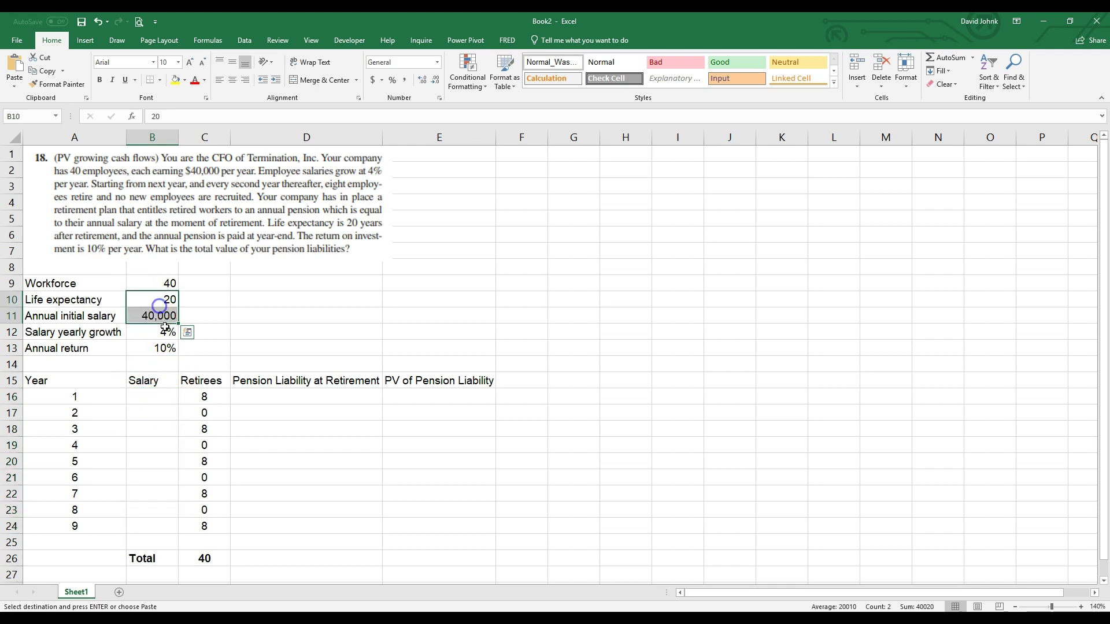
pyautogui.click(218, 396)
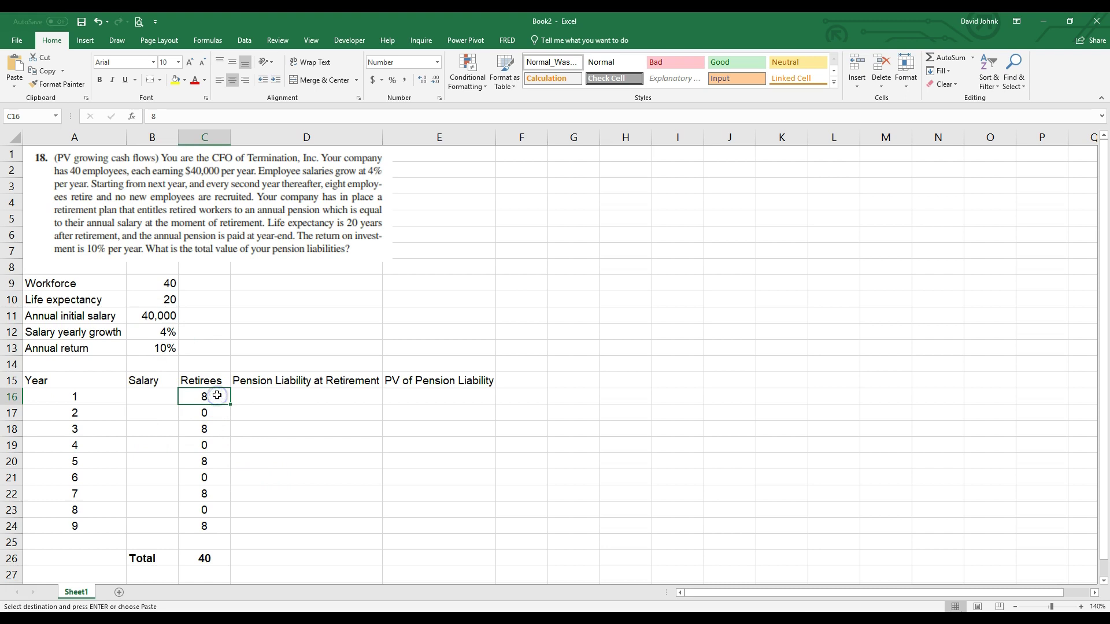
# - Review the initial salary, growth rate, life expectancy and retirees against the Salary cells for years 1, 3 and 5 and the pension liability columns
pyautogui.click(148, 316)
pyautogui.click(155, 396)
pyautogui.click(159, 332)
pyautogui.click(153, 395)
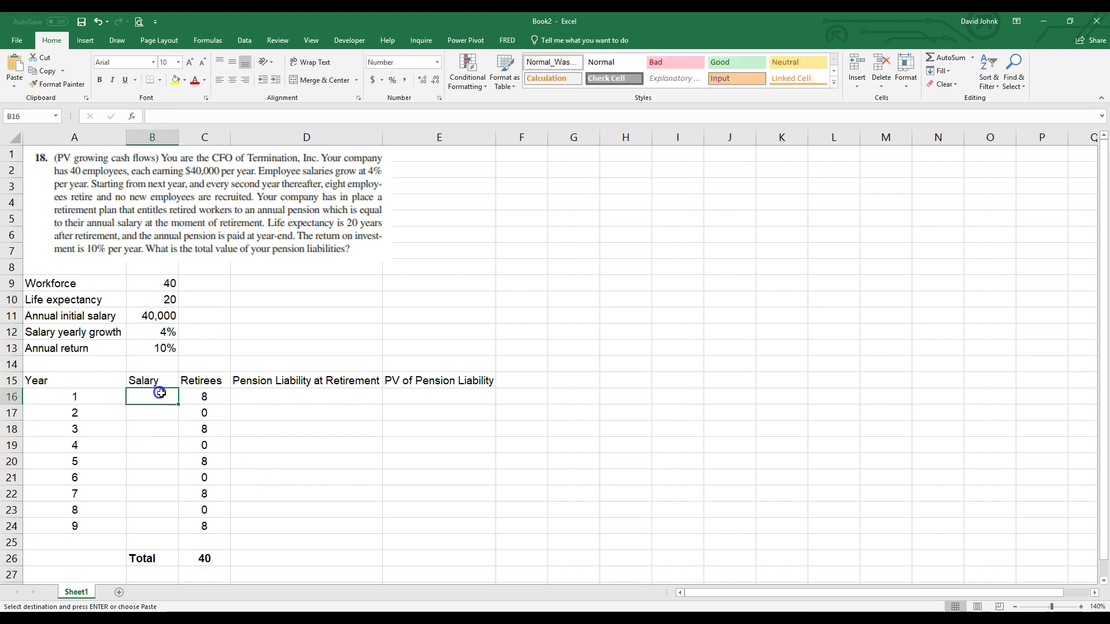
pyautogui.click(206, 398)
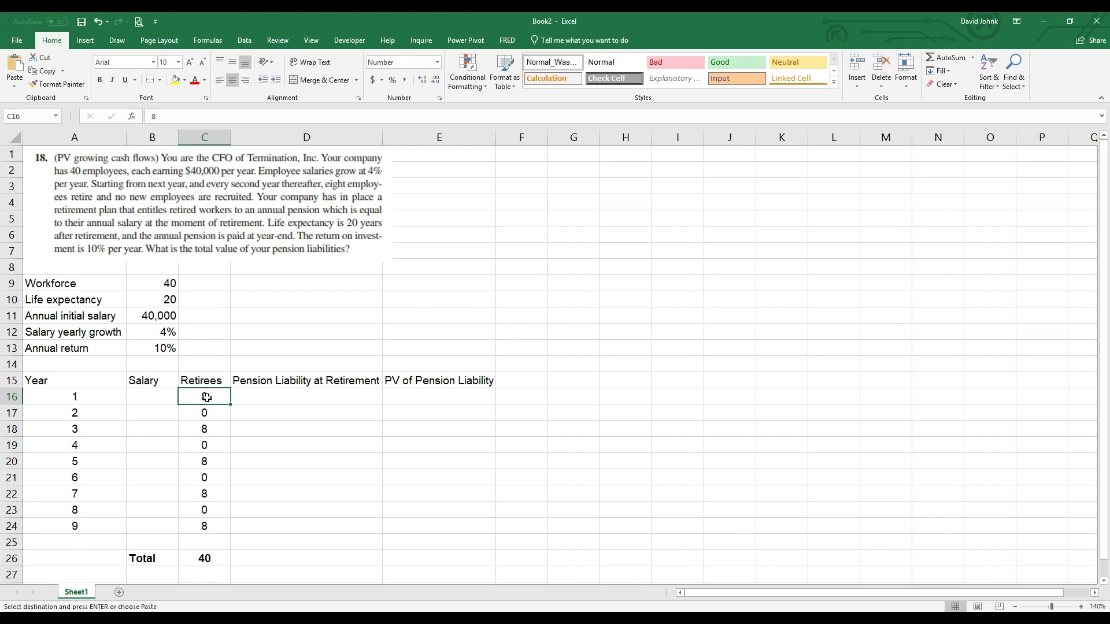
pyautogui.click(165, 302)
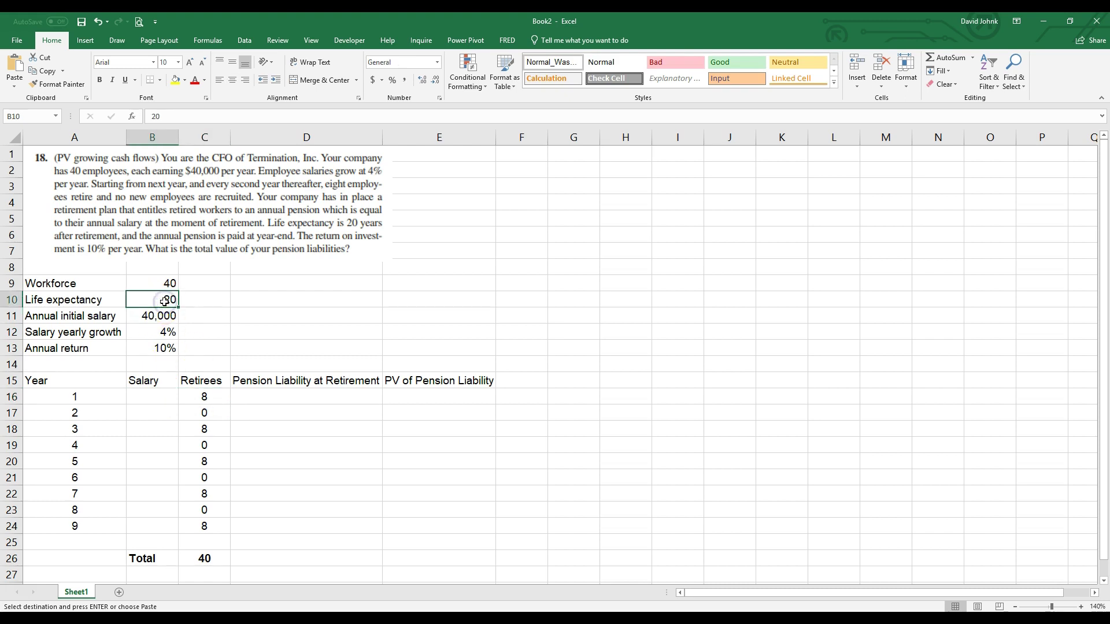
pyautogui.click(162, 396)
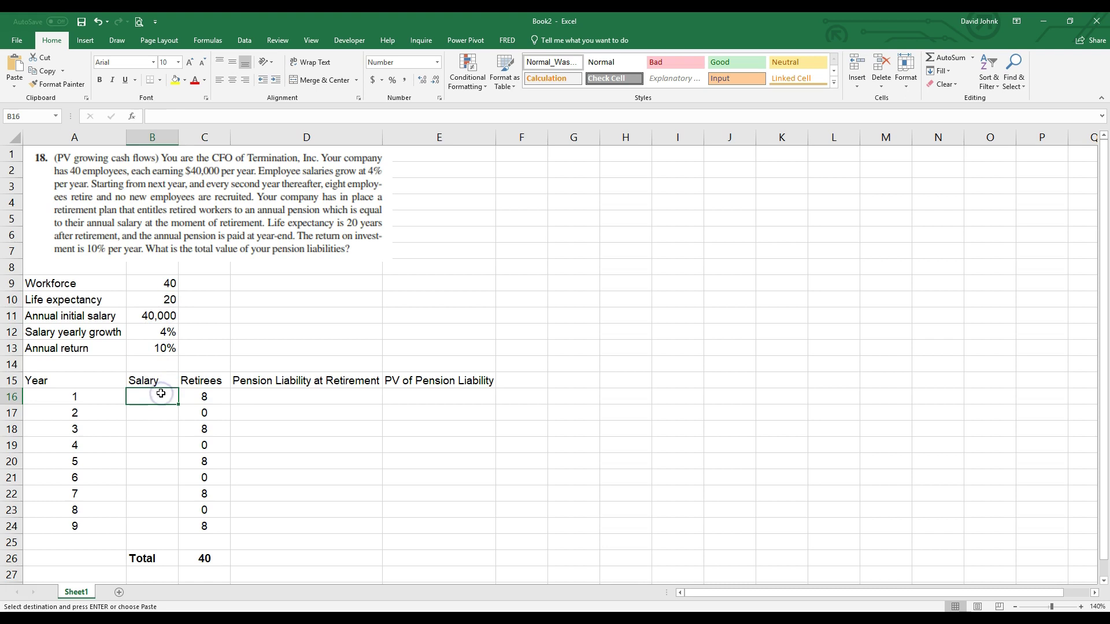
pyautogui.click(159, 433)
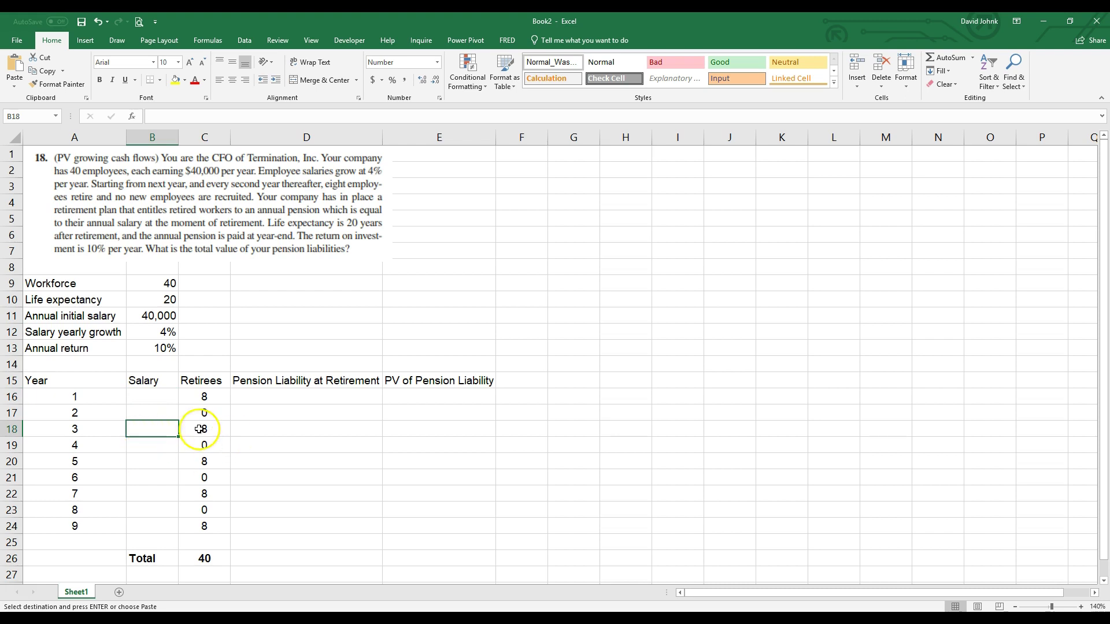
pyautogui.click(154, 461)
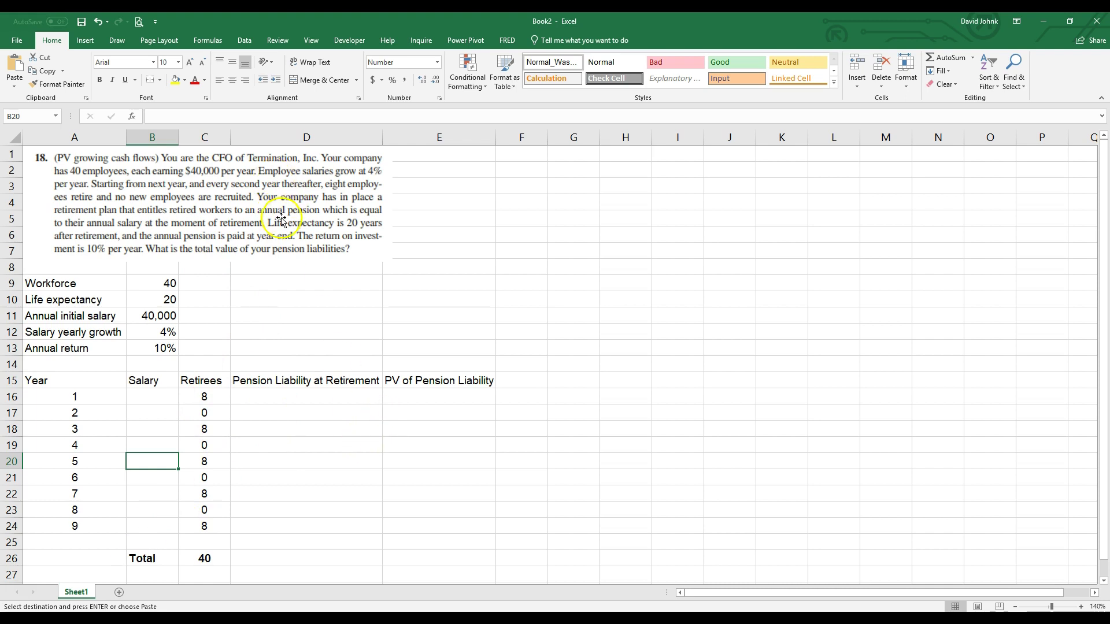
pyautogui.click(331, 496)
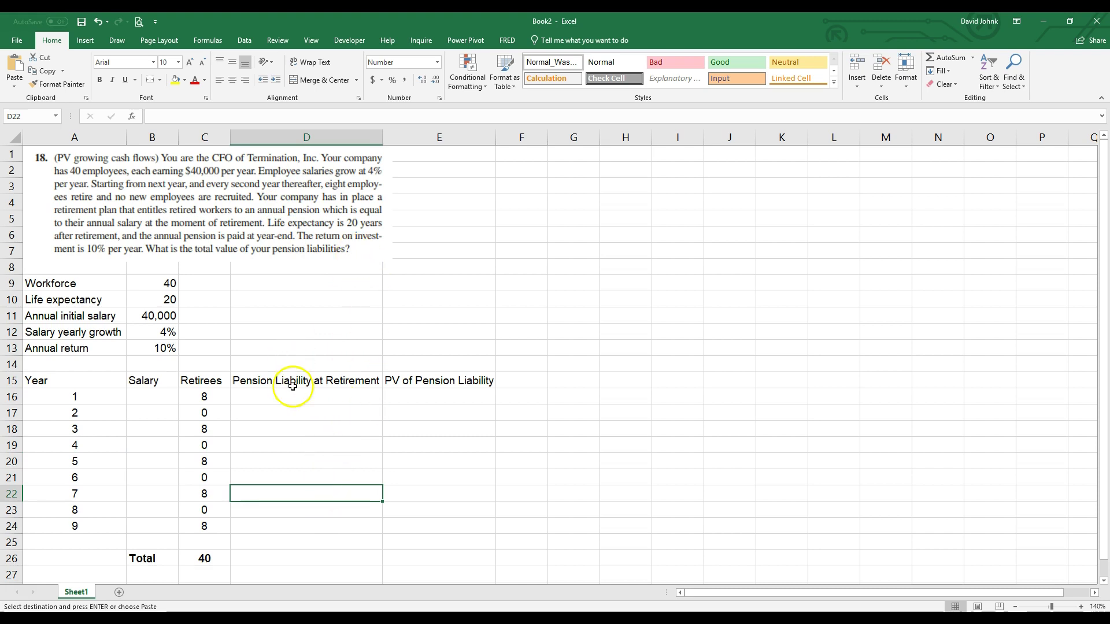
pyautogui.moveTo(74, 383); pyautogui.dragTo(484, 537)
pyautogui.click(205, 485)
pyautogui.click(153, 397)
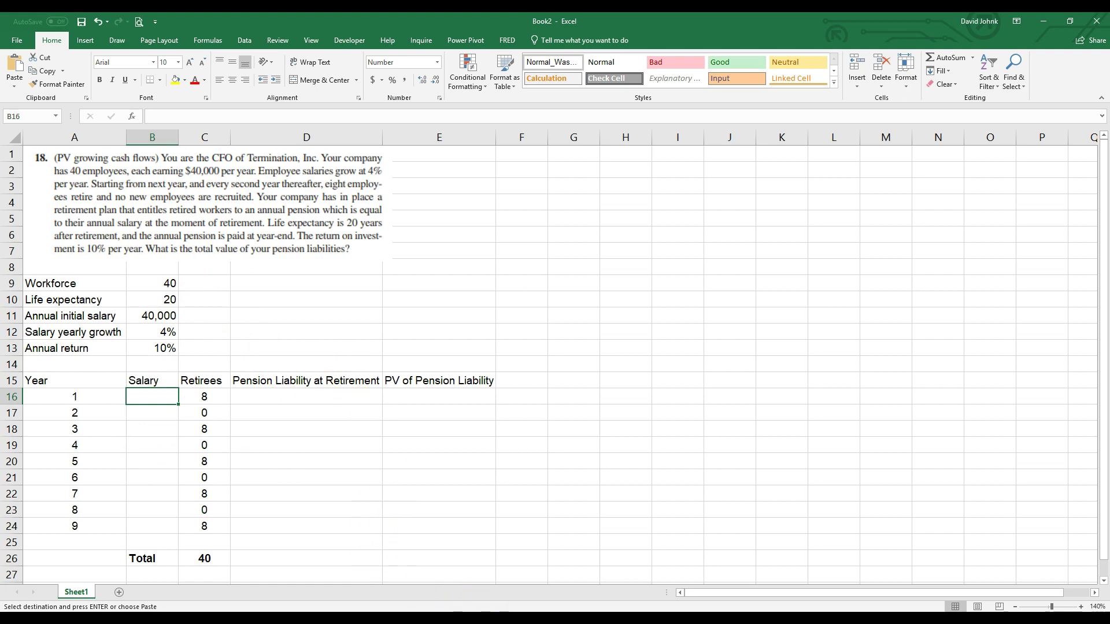
# - Switch to the coursework page in Chrome, look over the learning objectives and Module 1 resources, and return to the Book2 workbook in Excel
pyautogui.moveTo(468, 619)
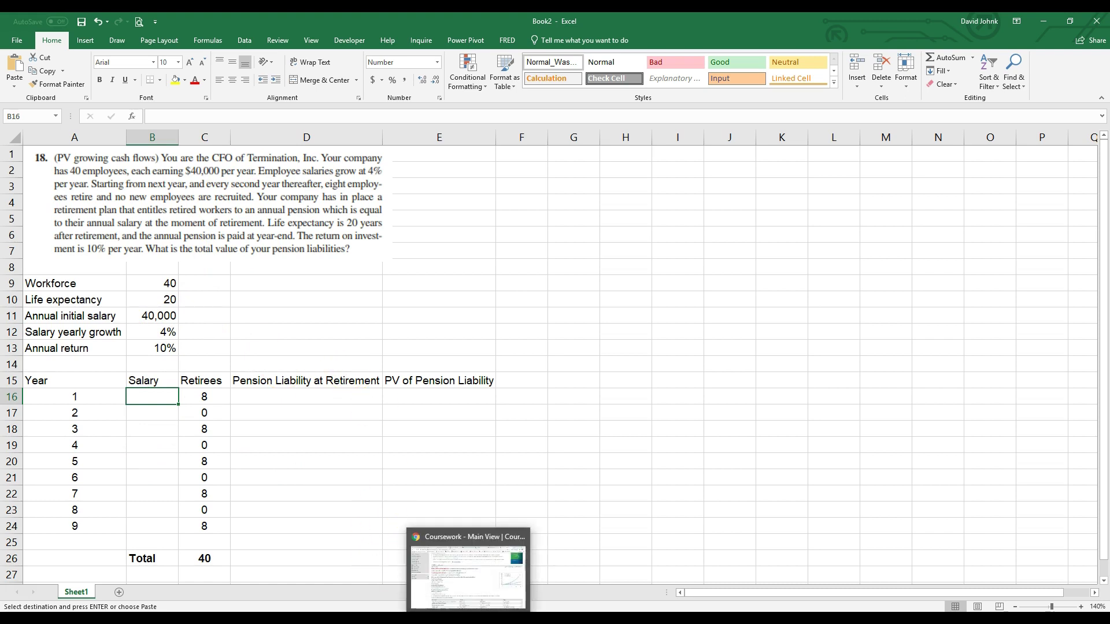
pyautogui.click(468, 576)
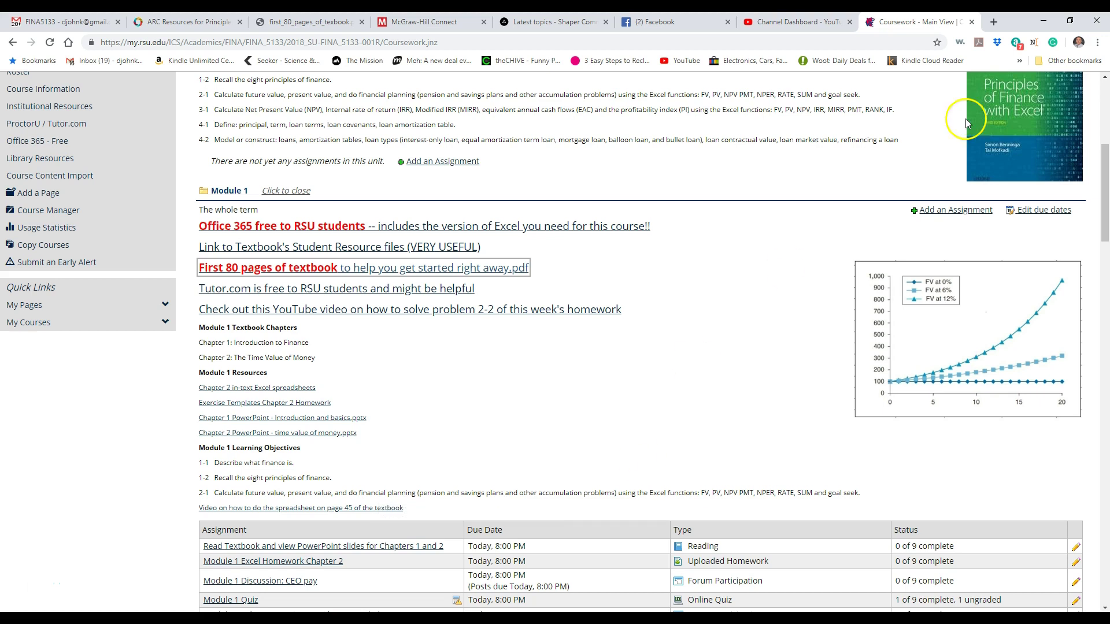
pyautogui.scroll(5, 925, 159)
pyautogui.scroll(-1, 990, 415)
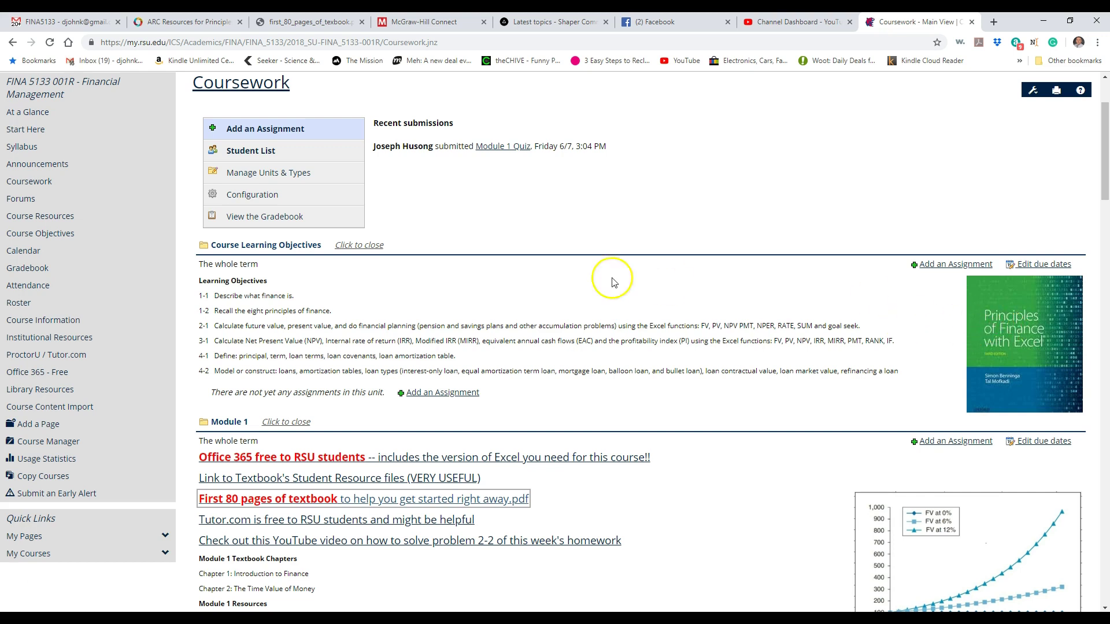
pyautogui.scroll(-1, 664, 285)
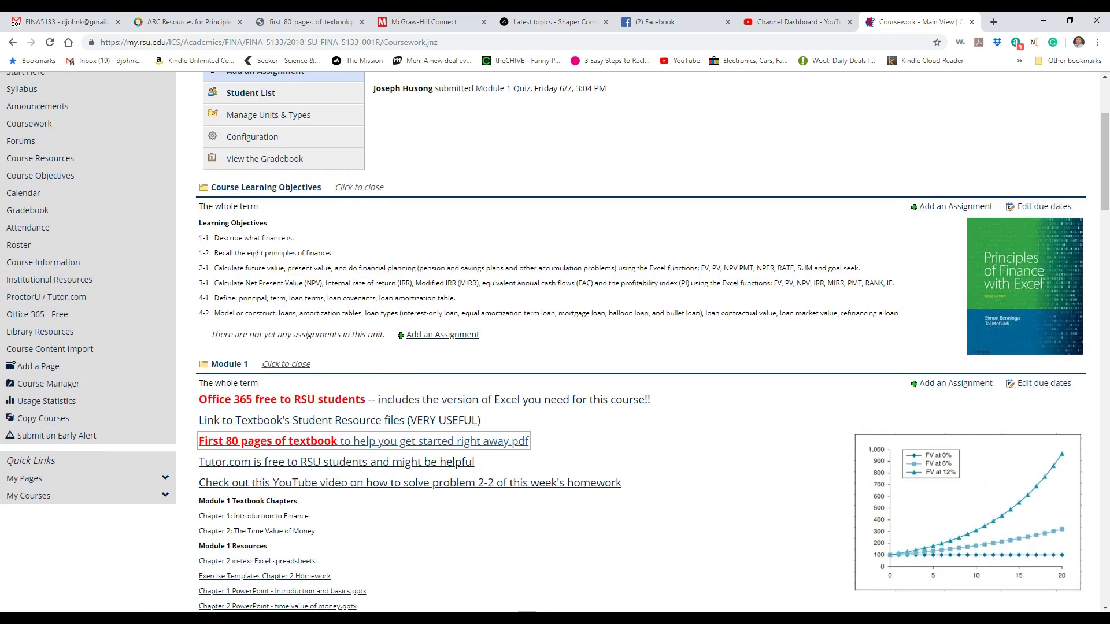
pyautogui.click(469, 590)
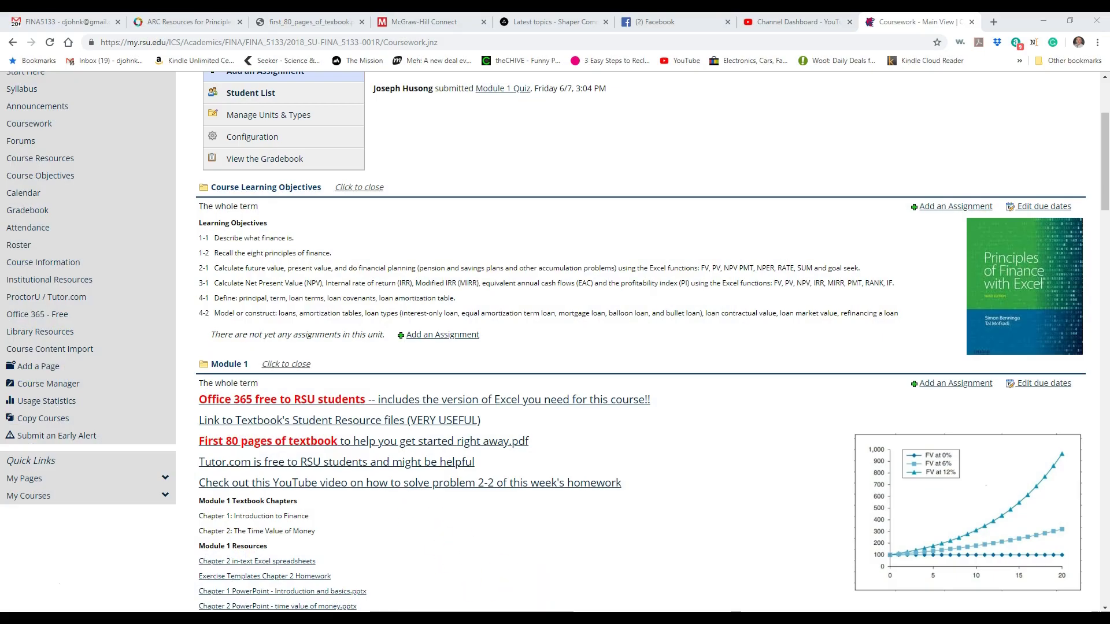
pyautogui.moveTo(527, 593)
pyautogui.click(659, 587)
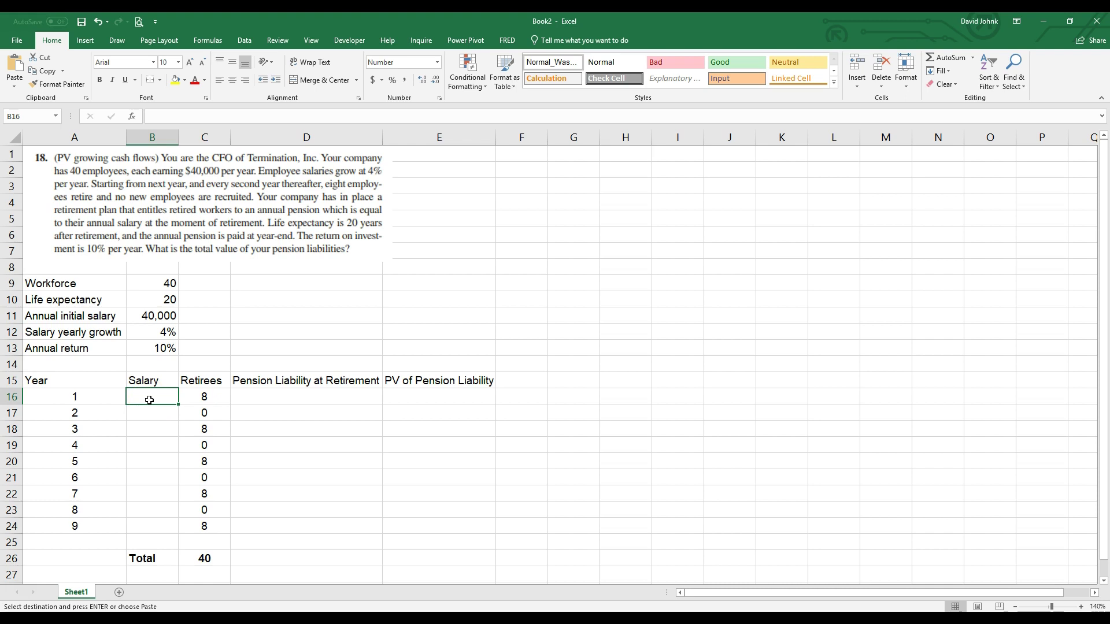
# - Calculate the year 1 salary in cell B16 with the formula =B11*(1+B12)
pyautogui.write('=')
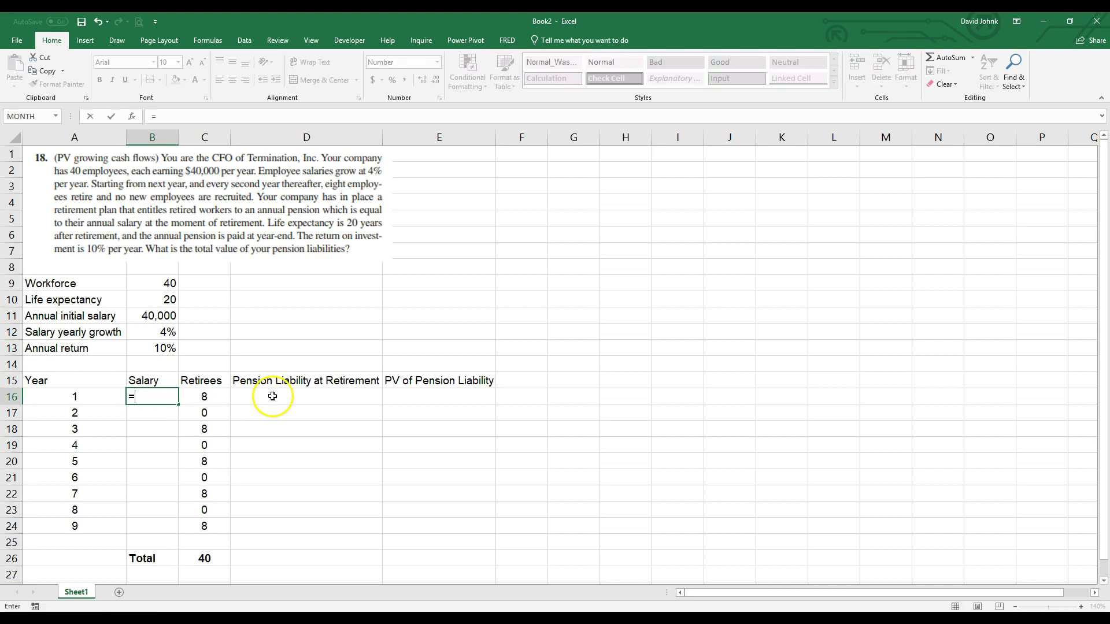
pyautogui.click(148, 315)
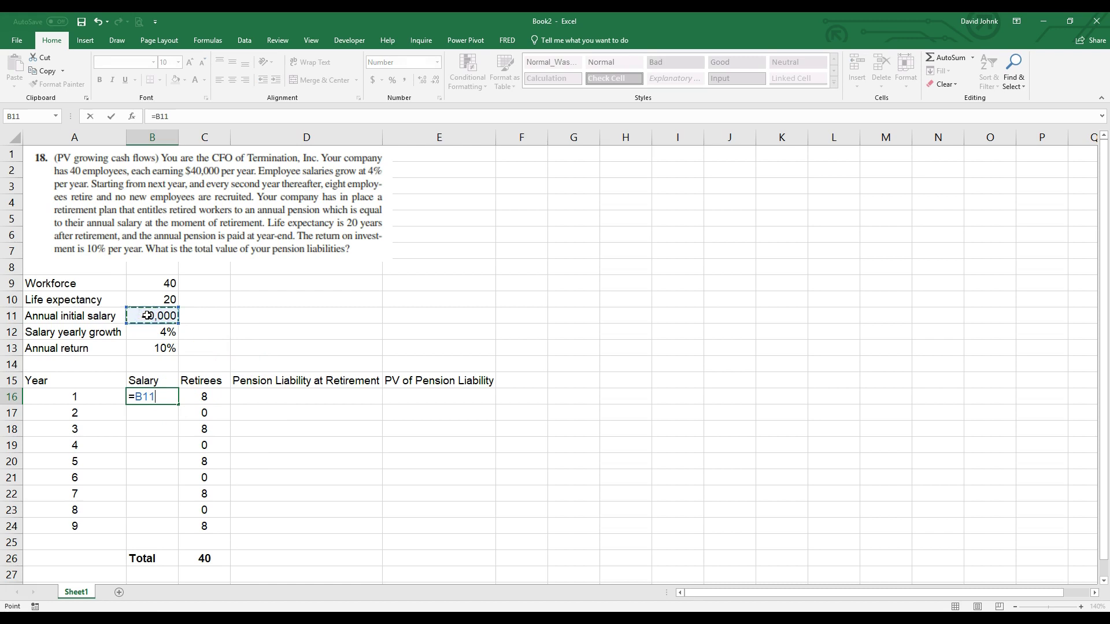
pyautogui.write('*')
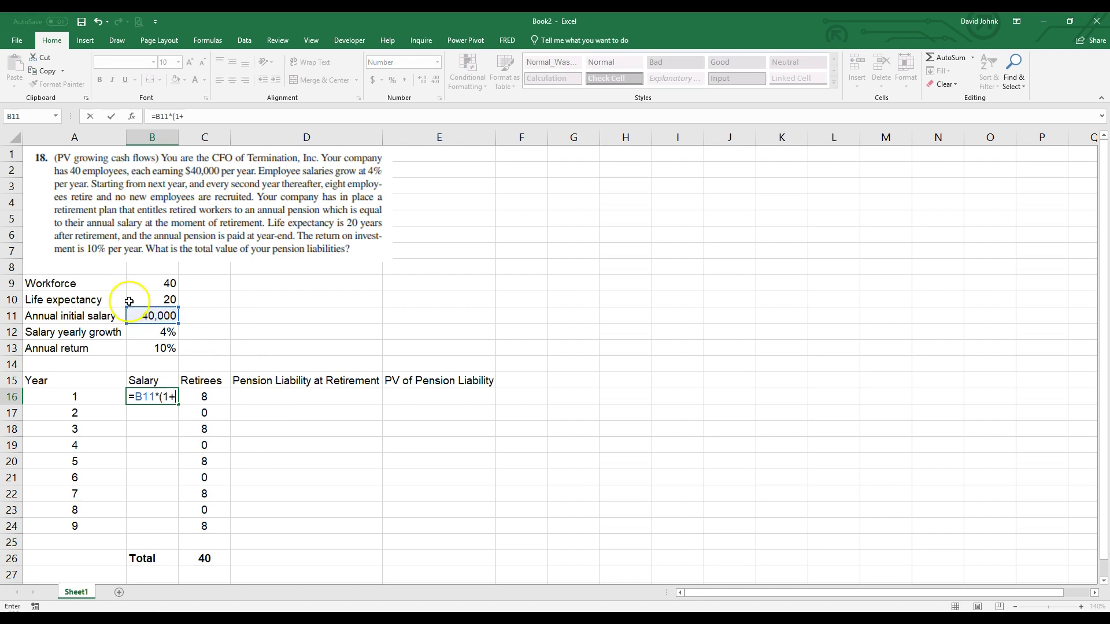
pyautogui.click(152, 332)
pyautogui.write(')')
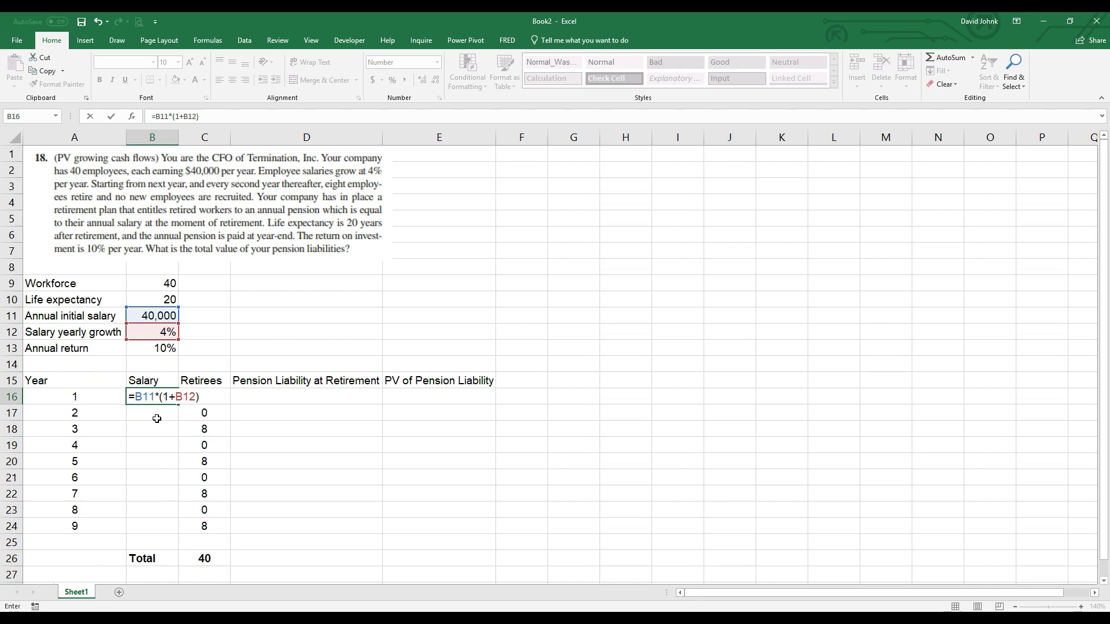
pyautogui.press('Return')
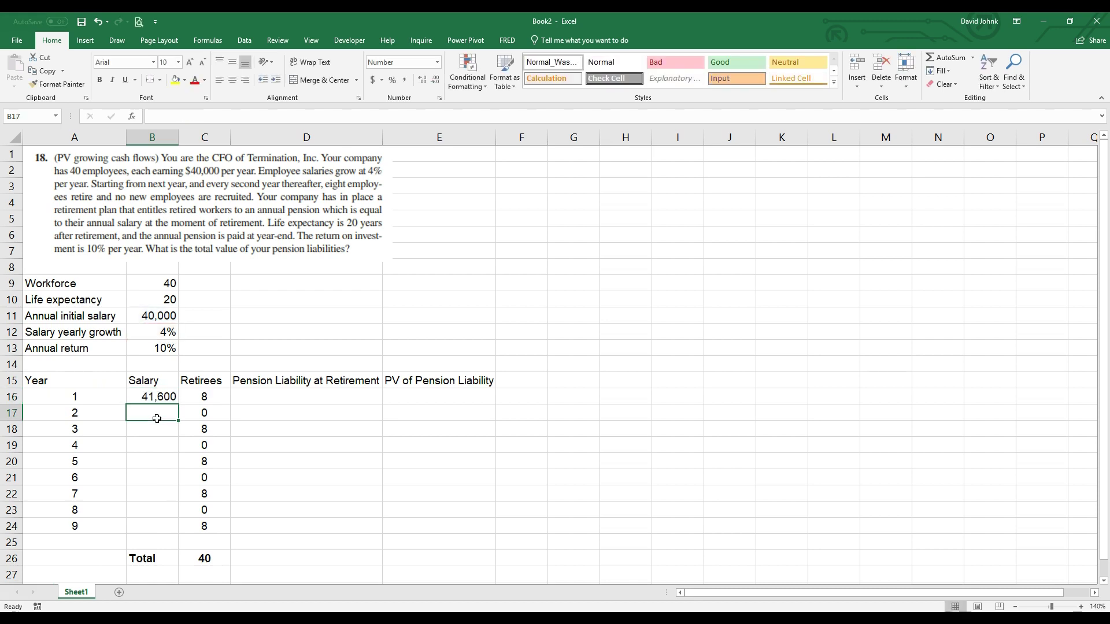
# - Calculate the year 2 salary in B17 with =B16*(1+$B$12), keeping the growth rate reference absolute
pyautogui.click(157, 399)
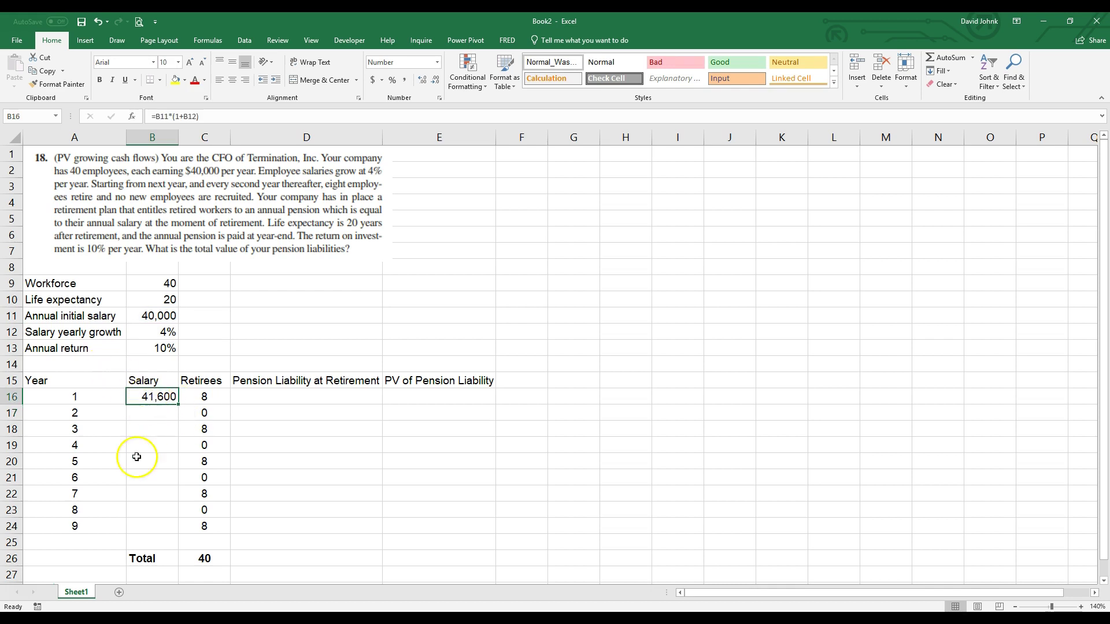
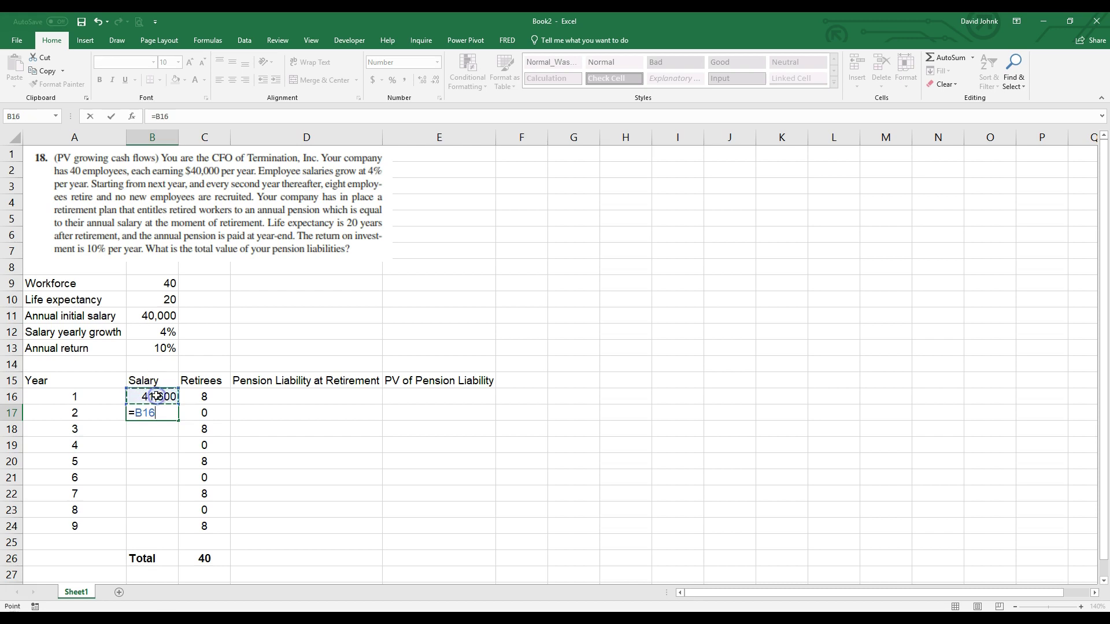
pyautogui.write('*')
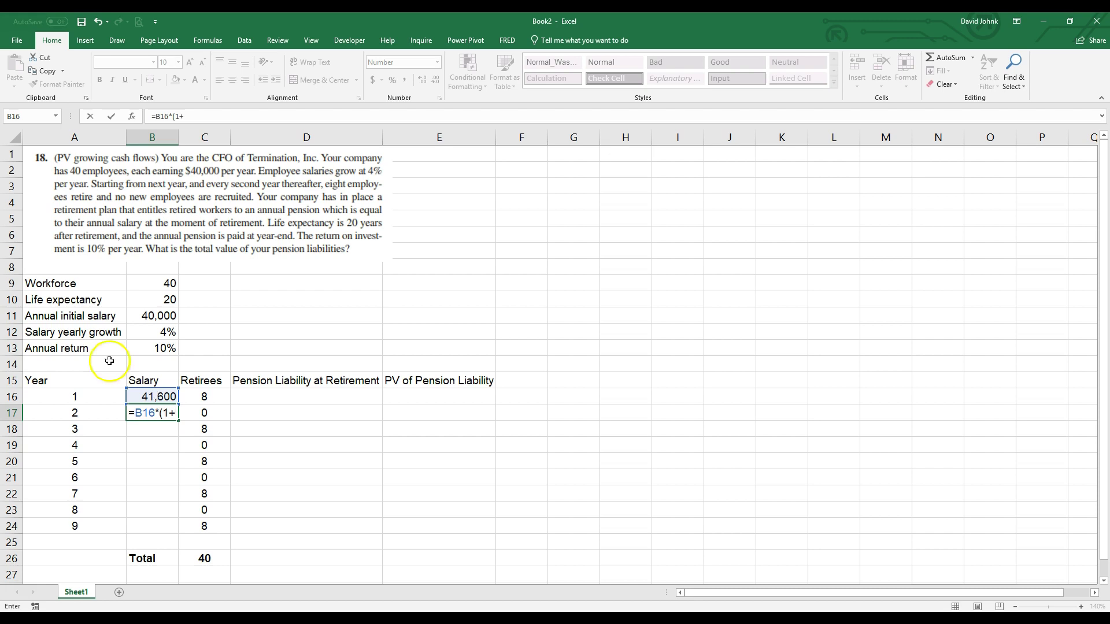
pyautogui.click(160, 330)
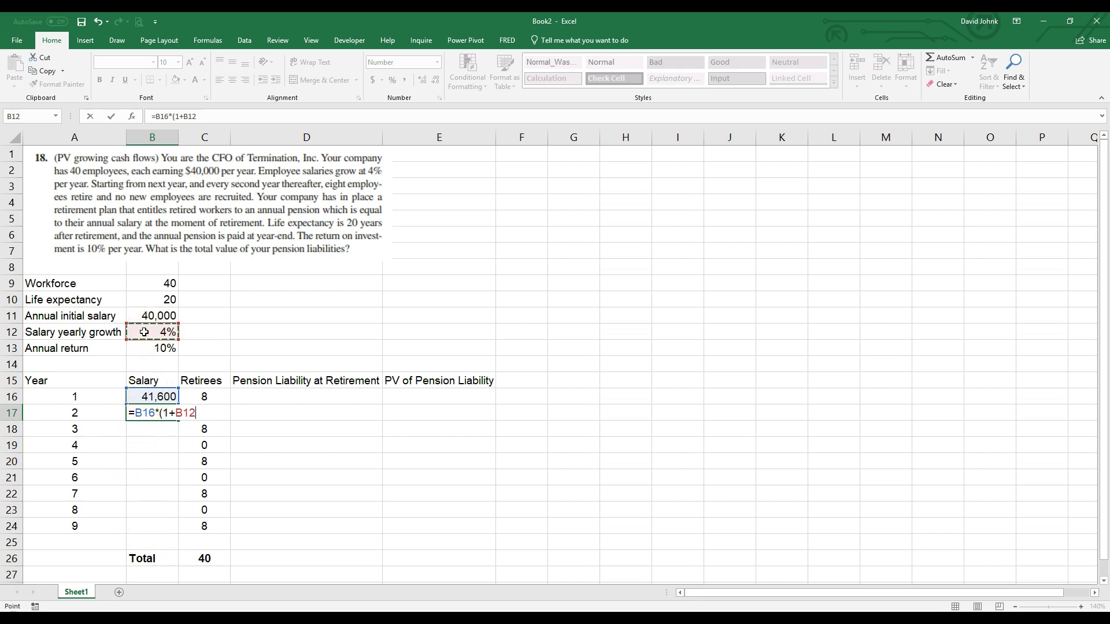
pyautogui.press('F4')
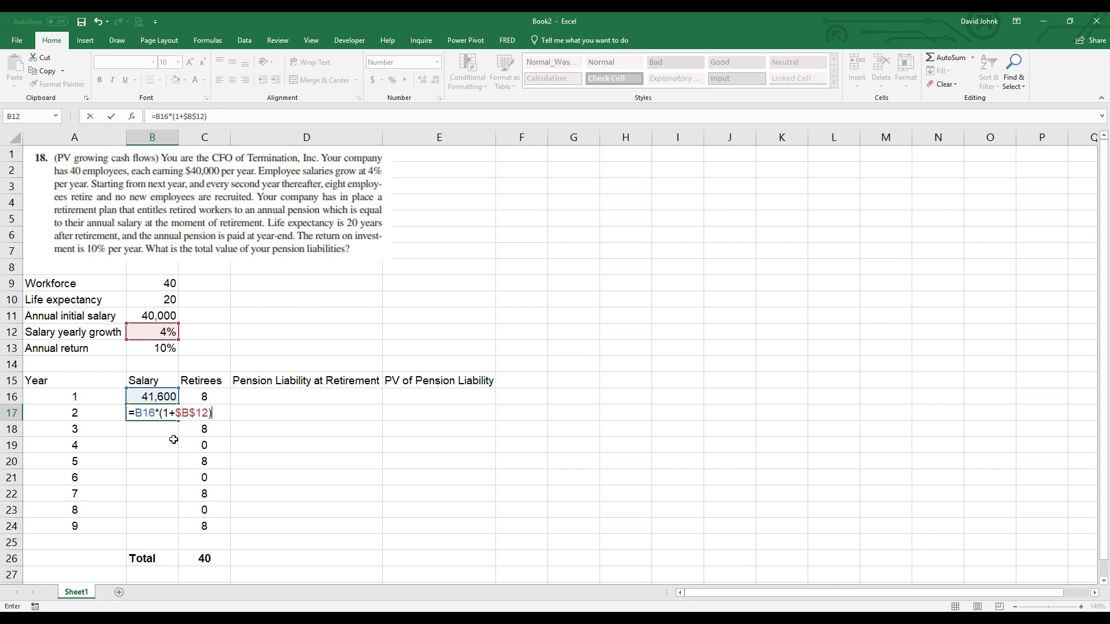
pyautogui.press('Return')
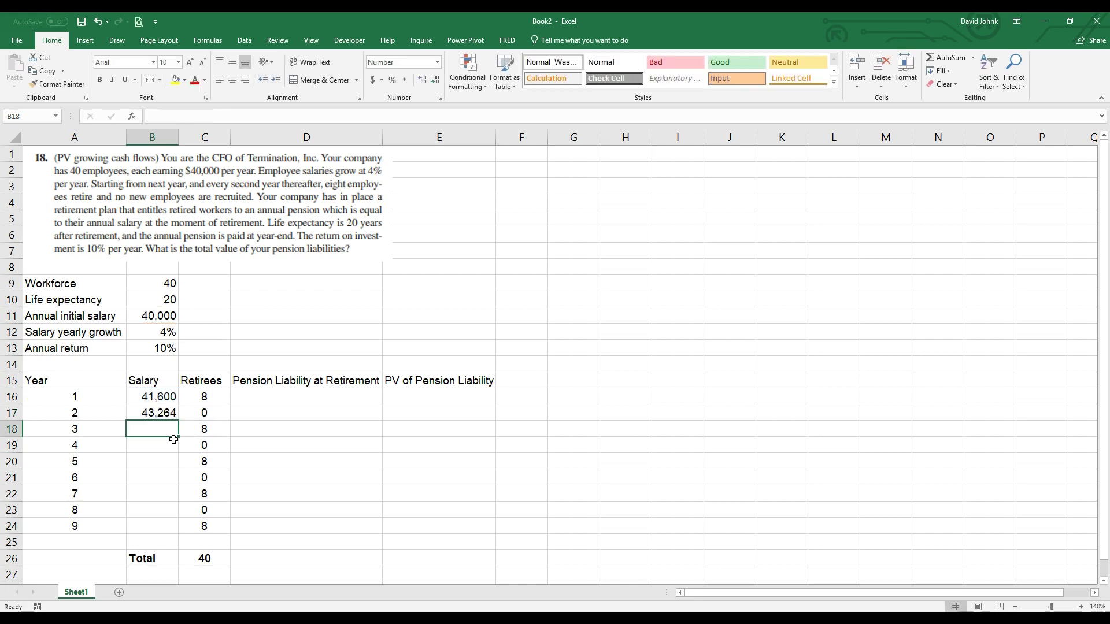
# - Fill the year 2 salary formula from B17 down through B24 and review the salaries for years 1 to 9
pyautogui.click(159, 413)
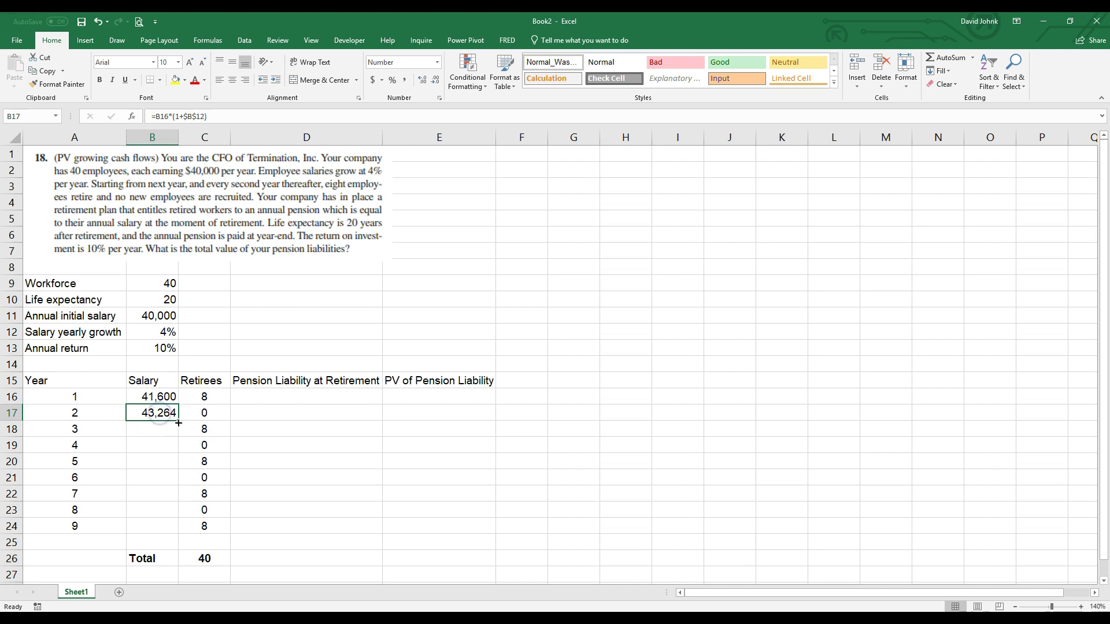
pyautogui.doubleClick(179, 424)
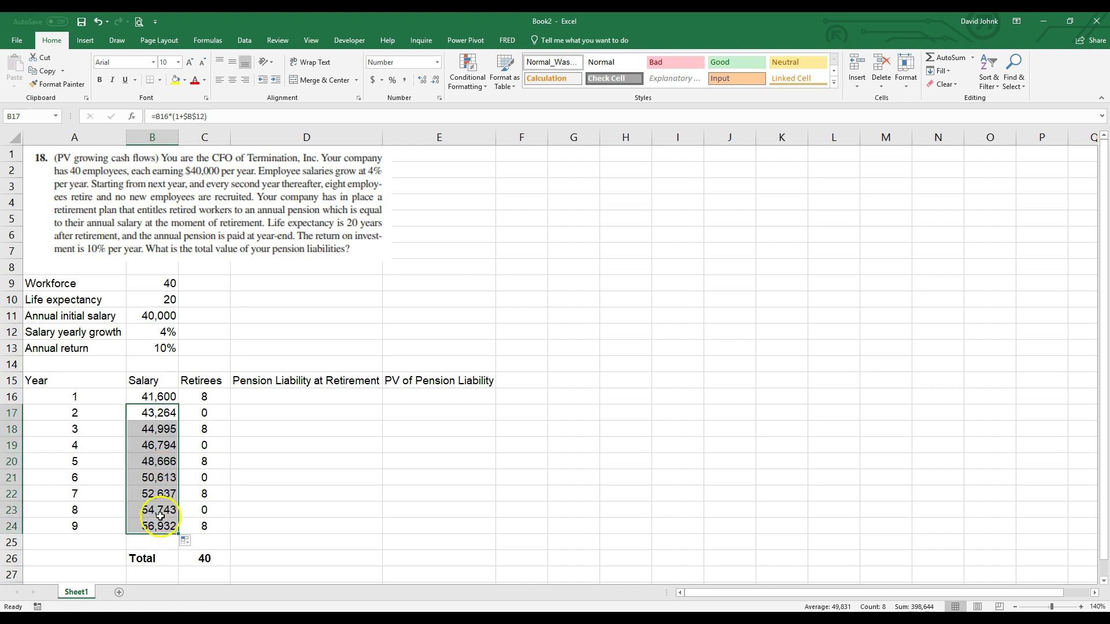
pyautogui.click(160, 527)
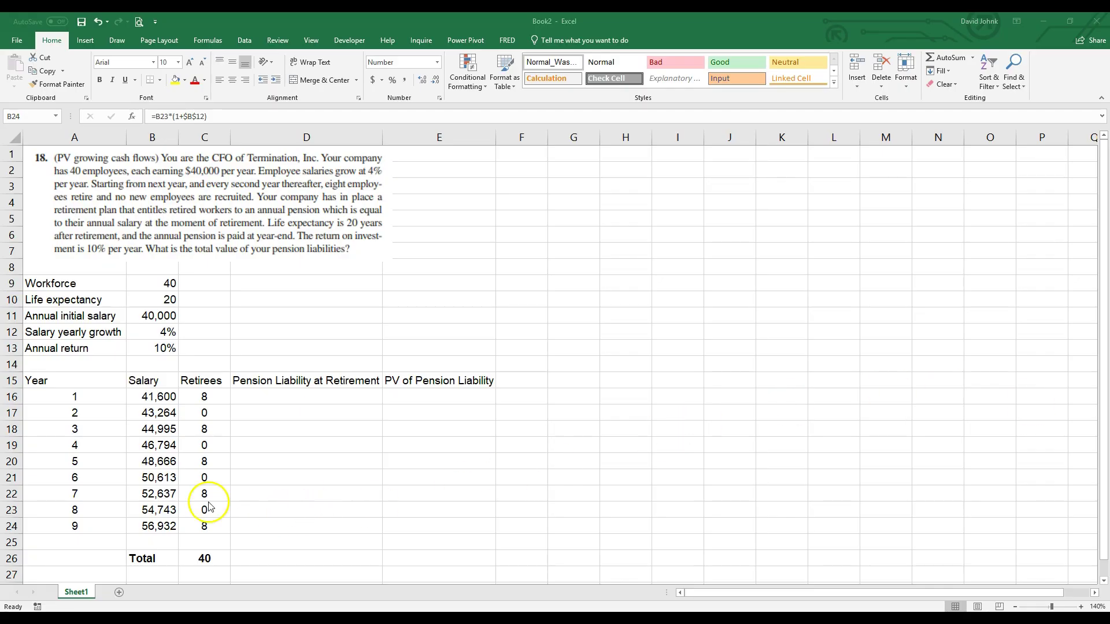
pyautogui.click(149, 397)
pyautogui.moveTo(148, 397); pyautogui.dragTo(165, 523)
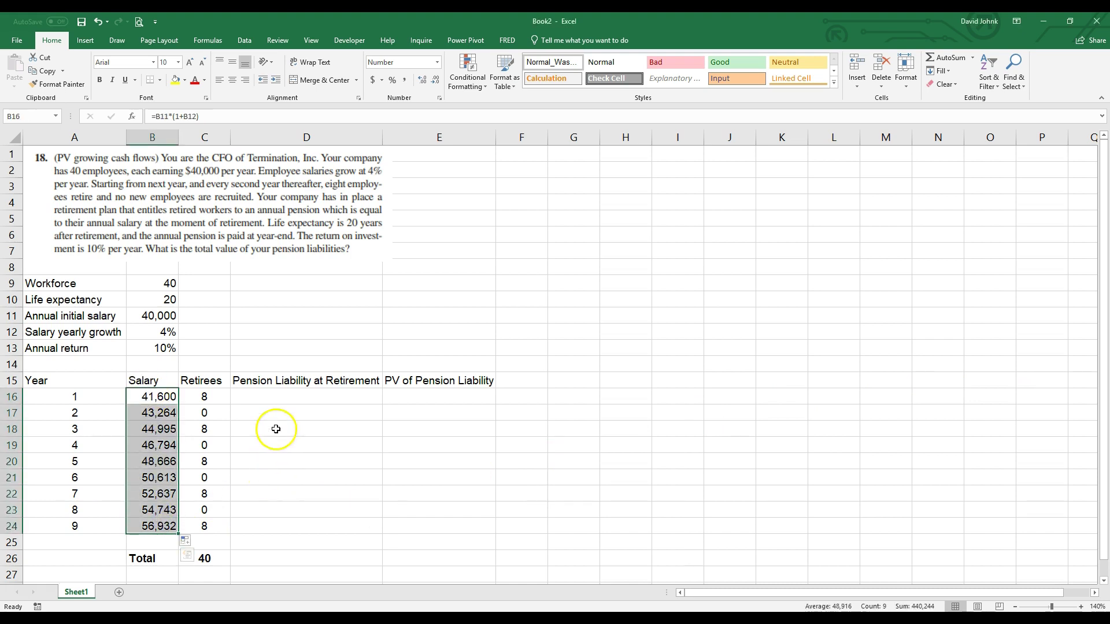
# - Calculate the year 1 pension liability per retiree in D16 with =PV($B$13,$B$10,-B16), keeping the return and life expectancy references absolute
pyautogui.click(280, 396)
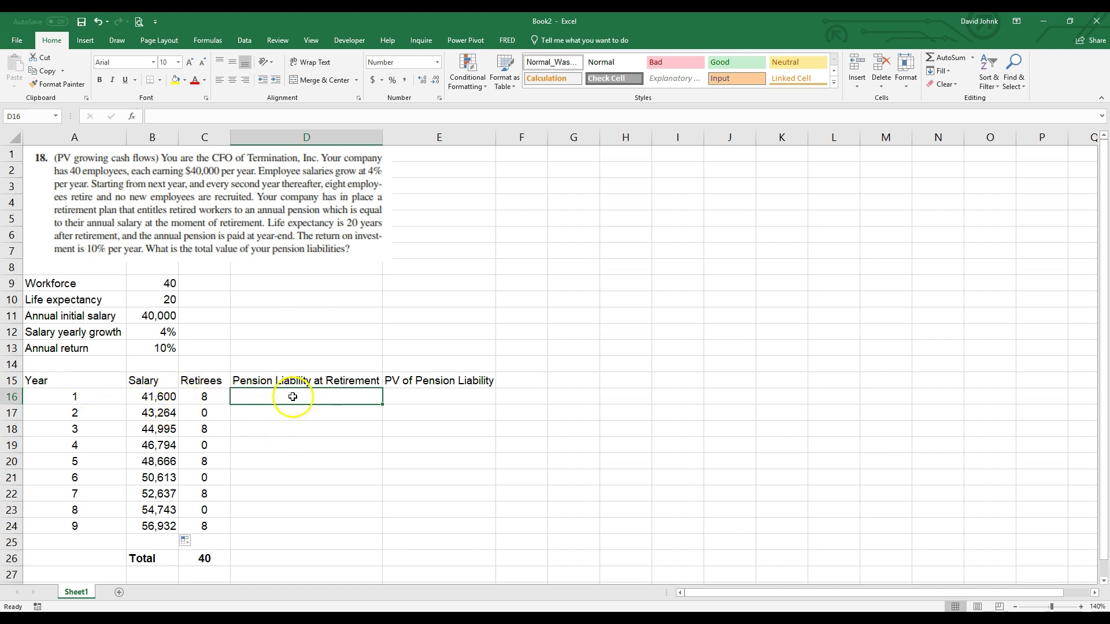
pyautogui.click(153, 301)
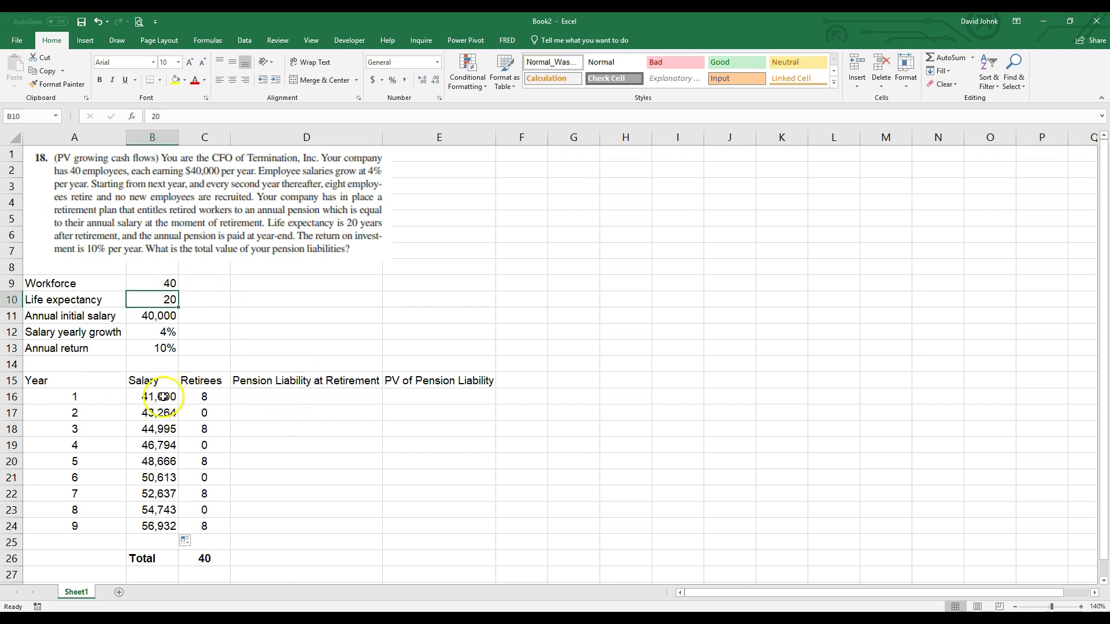
pyautogui.click(303, 397)
pyautogui.write('=')
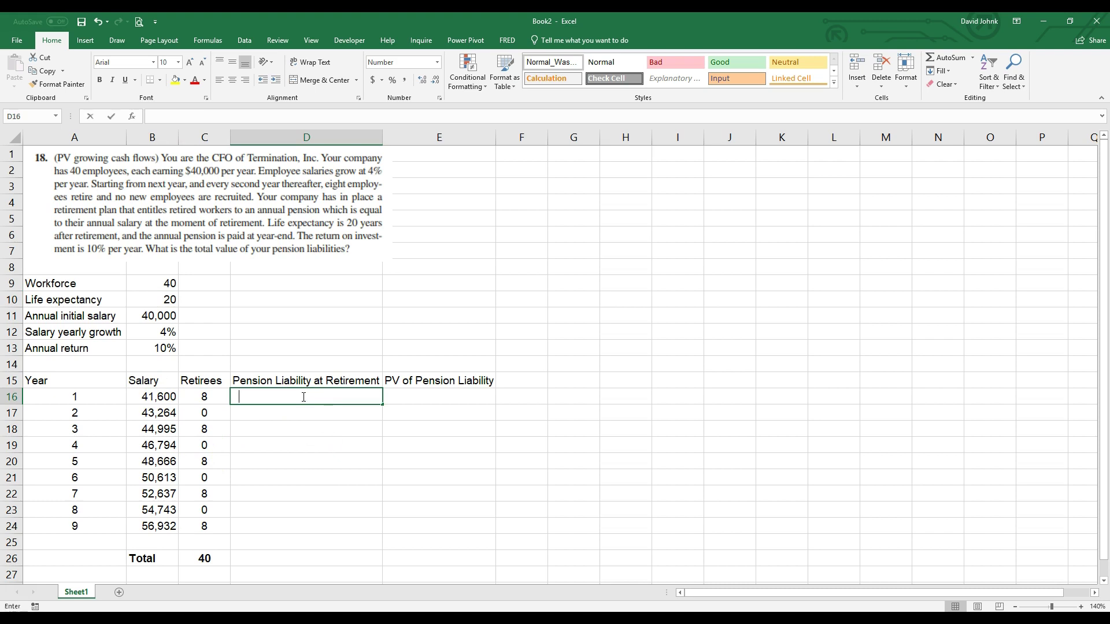
pyautogui.write('pv(')
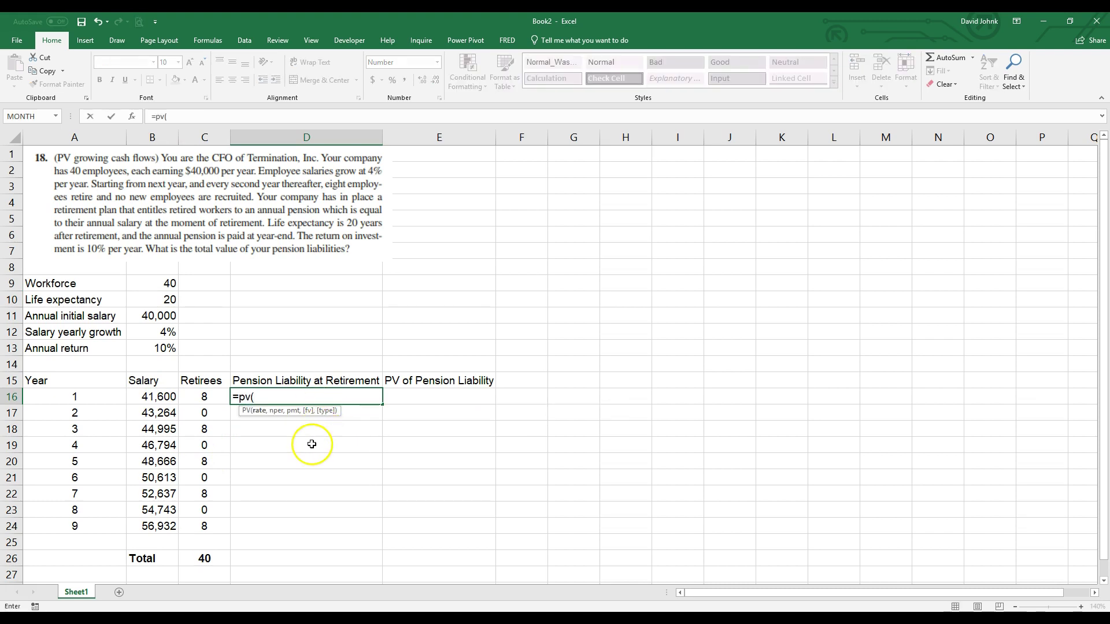
pyautogui.click(163, 348)
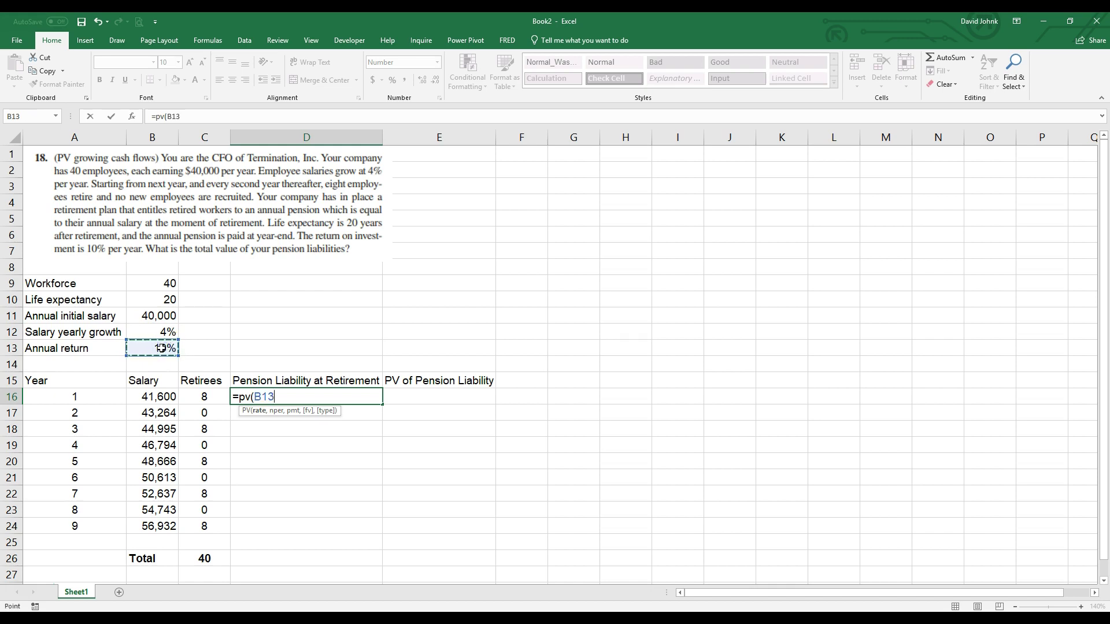
pyautogui.press('F4')
pyautogui.write(',')
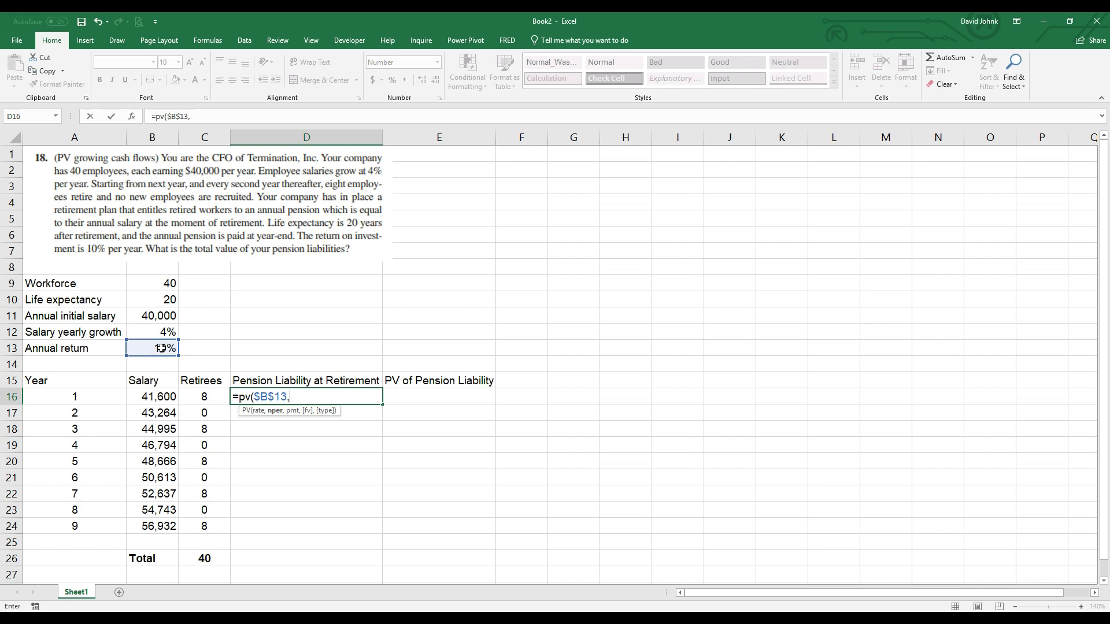
pyautogui.click(155, 299)
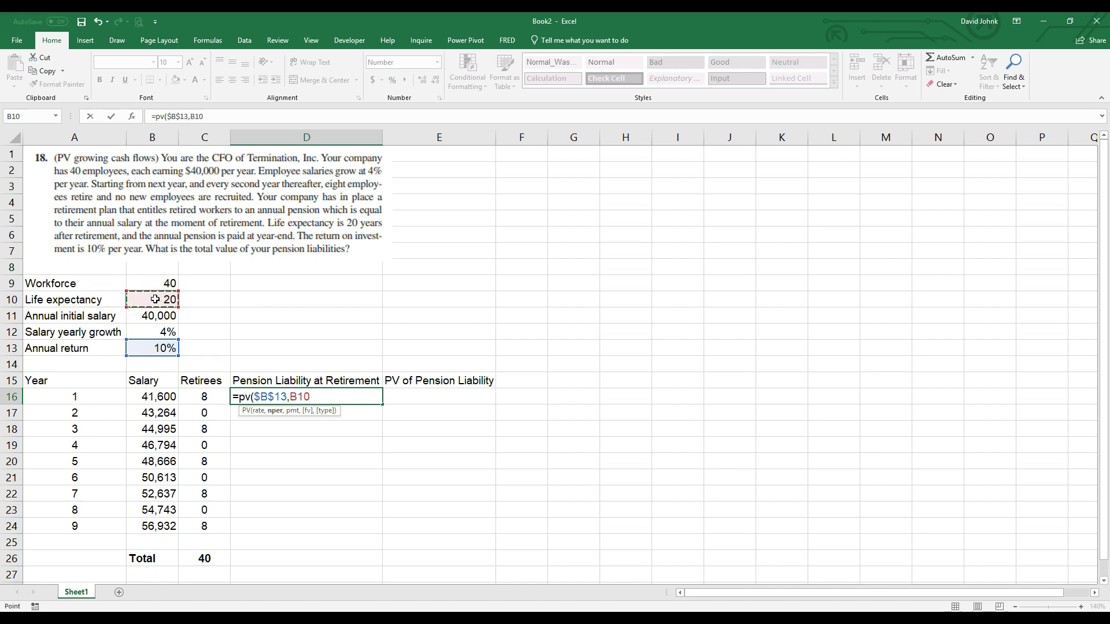
pyautogui.press('F4')
pyautogui.write(',')
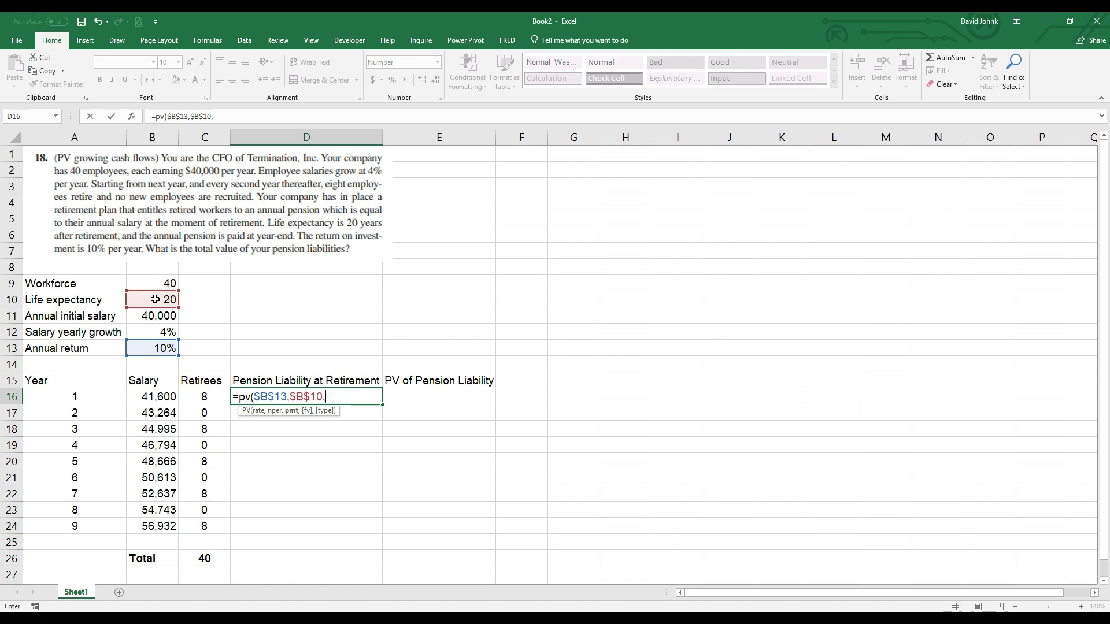
pyautogui.write('-')
pyautogui.click(147, 397)
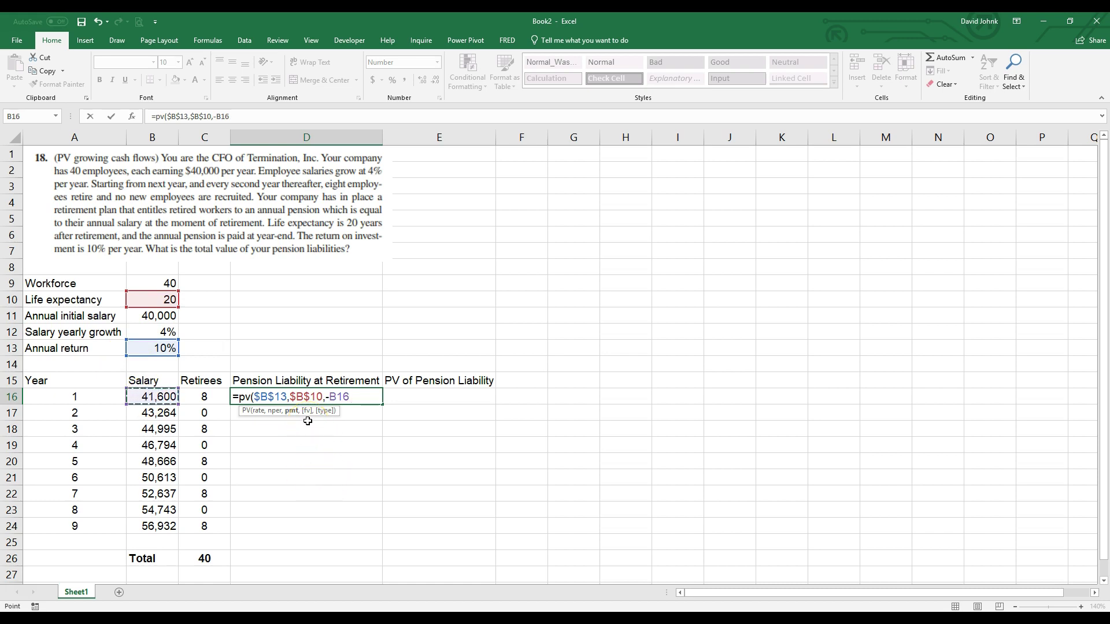
pyautogui.write(',')
pyautogui.press('BackSpace')
pyautogui.write(')')
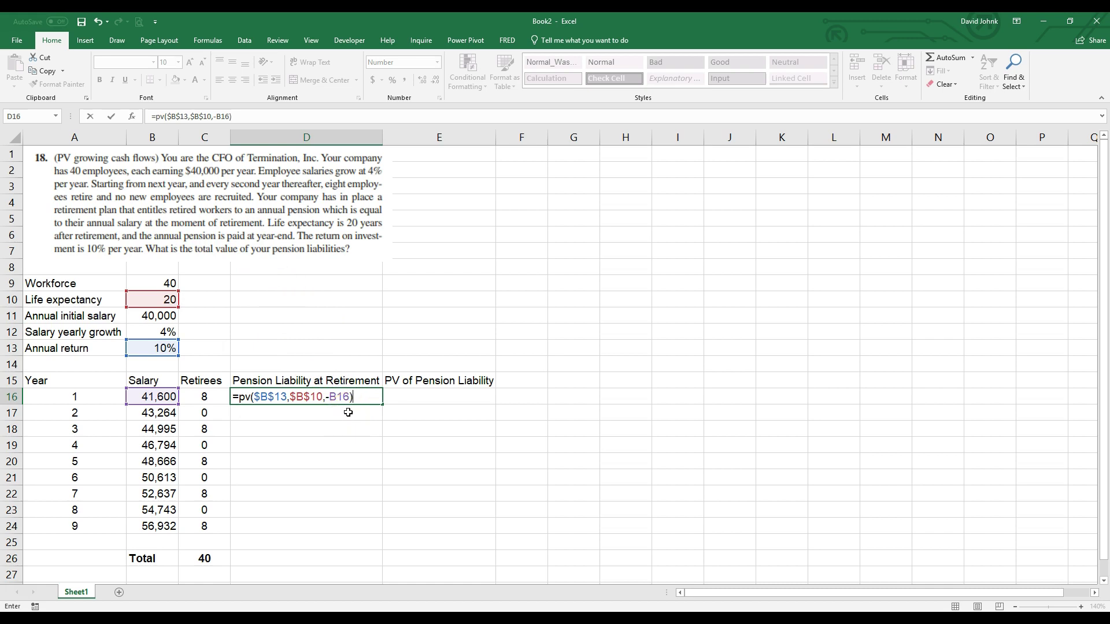
pyautogui.press('Return')
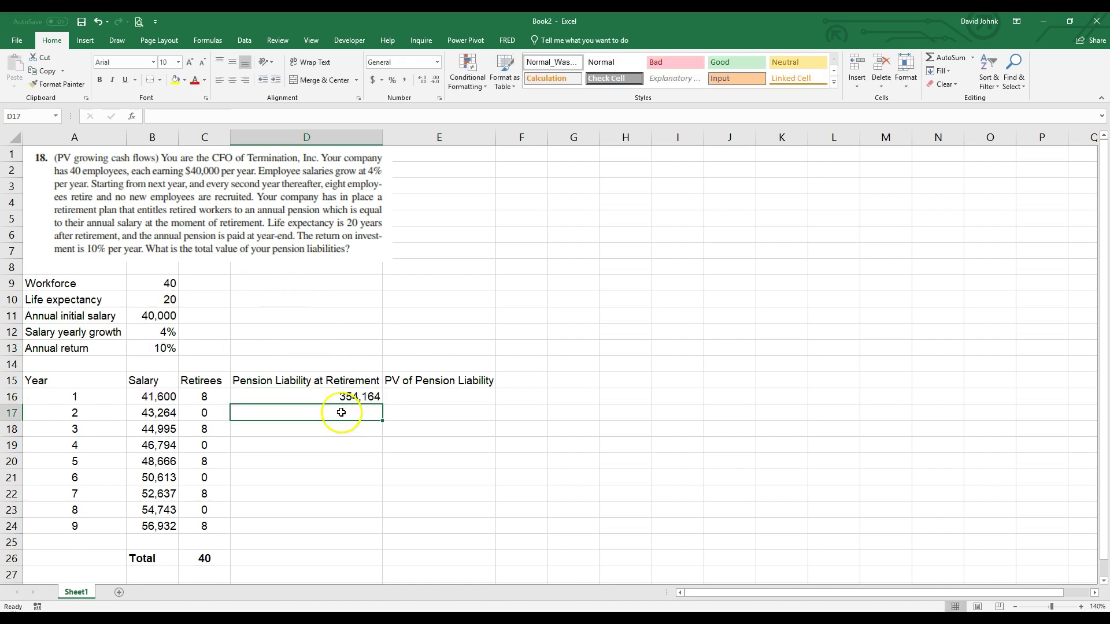
# - Multiply the year 1 pension liability in D16 by the number of retirees, making the formula =C16*PV($B$13,$B$10,-B16)
pyautogui.click(344, 396)
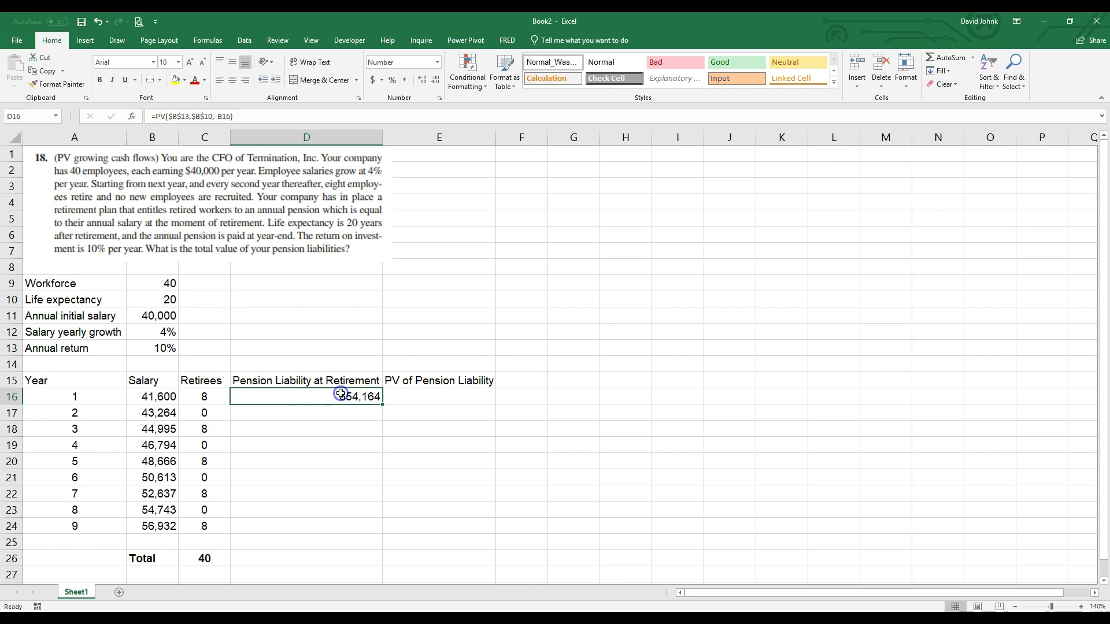
pyautogui.doubleClick(303, 395)
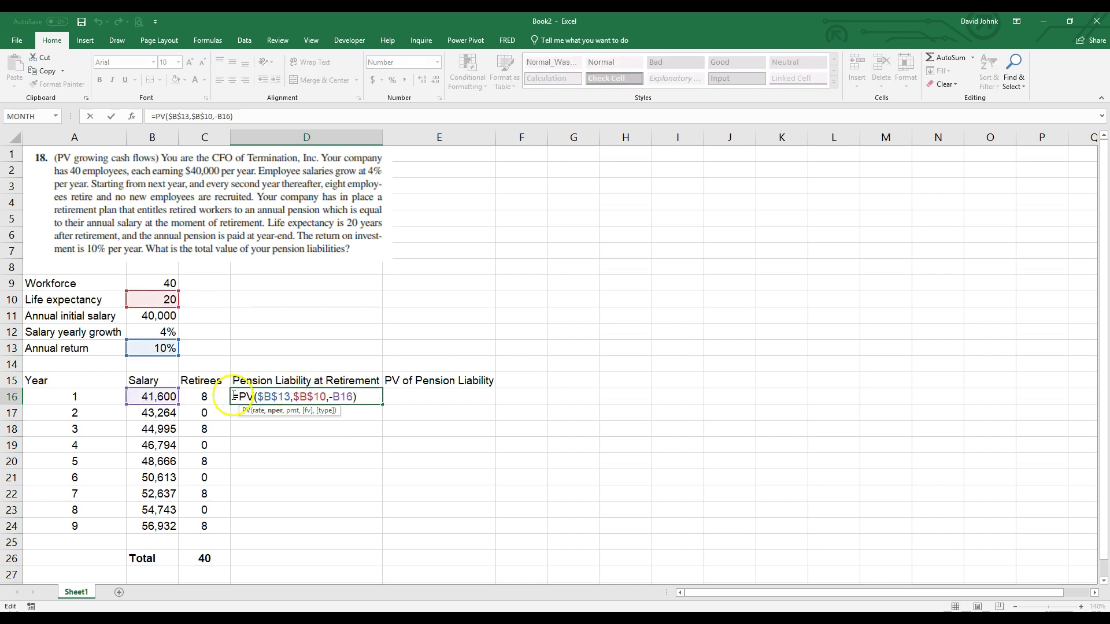
pyautogui.click(239, 397)
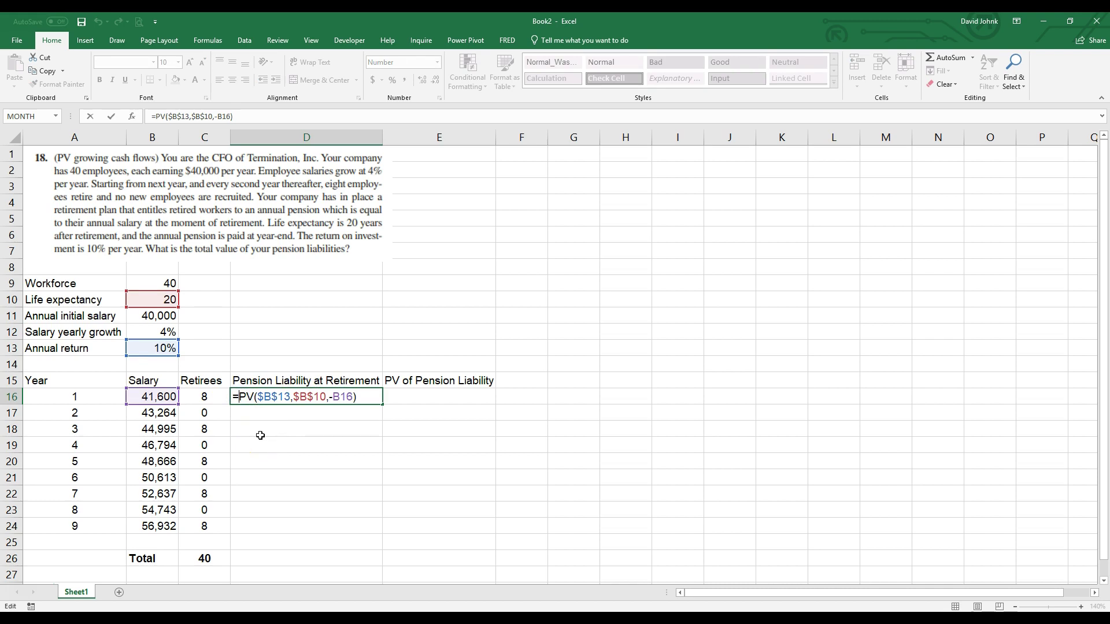
pyautogui.write('*')
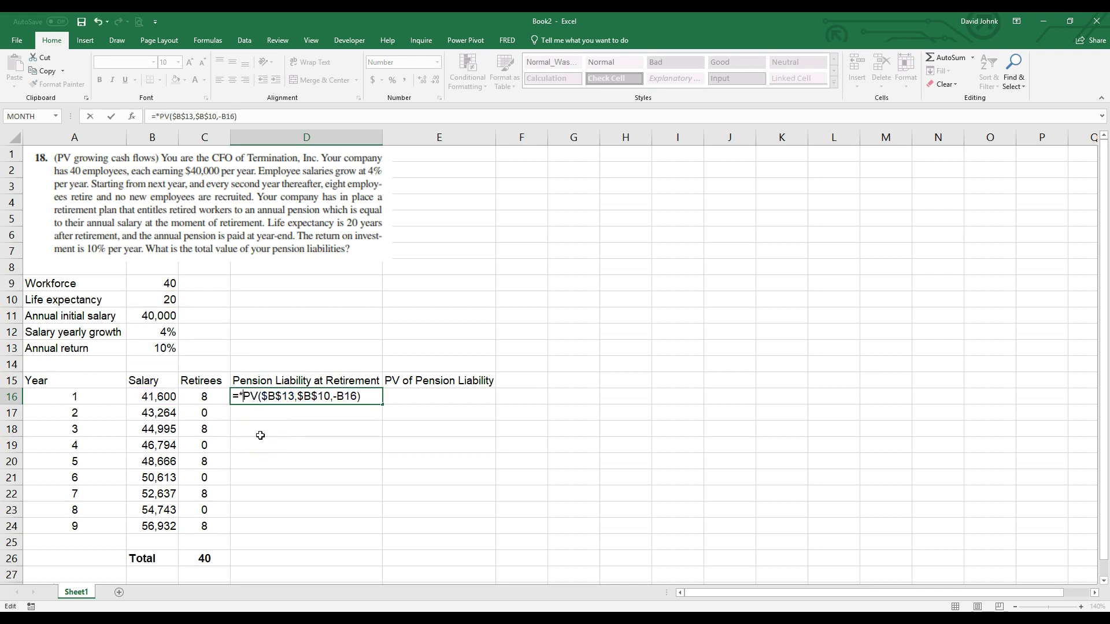
pyautogui.click(204, 397)
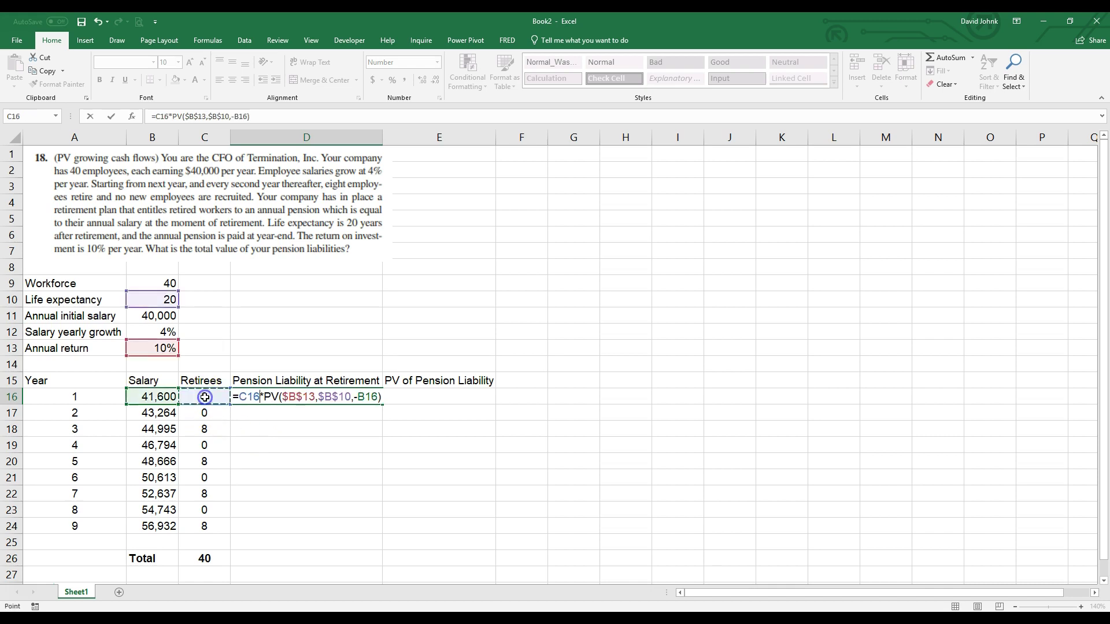
pyautogui.press('Return')
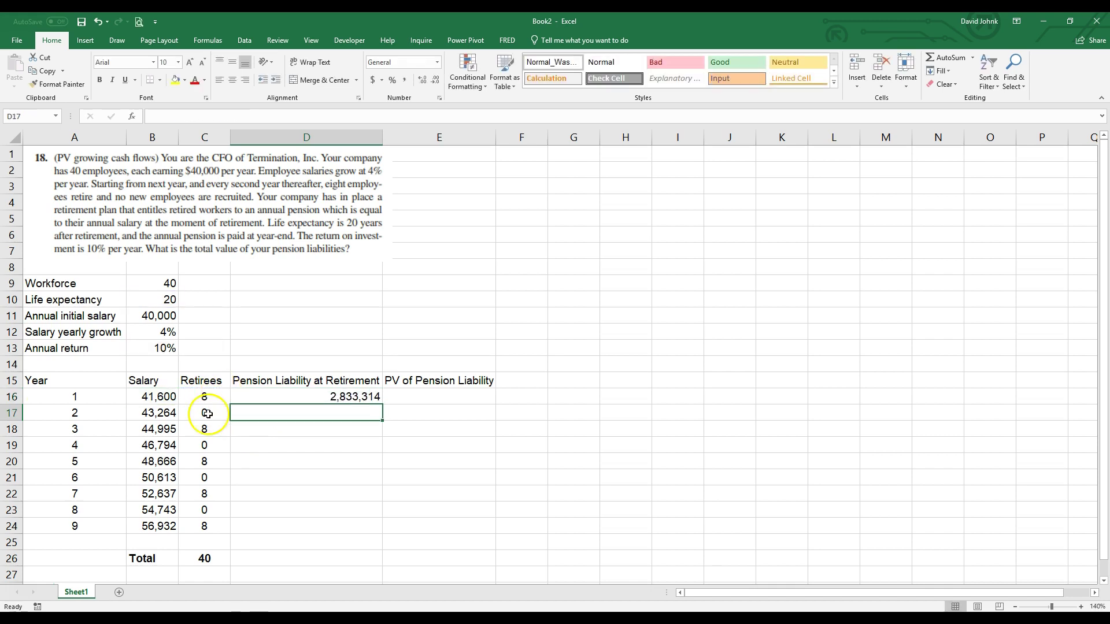
# - Fill the pension liability formula from D16 down through D24 for years 1 to 9
pyautogui.click(314, 396)
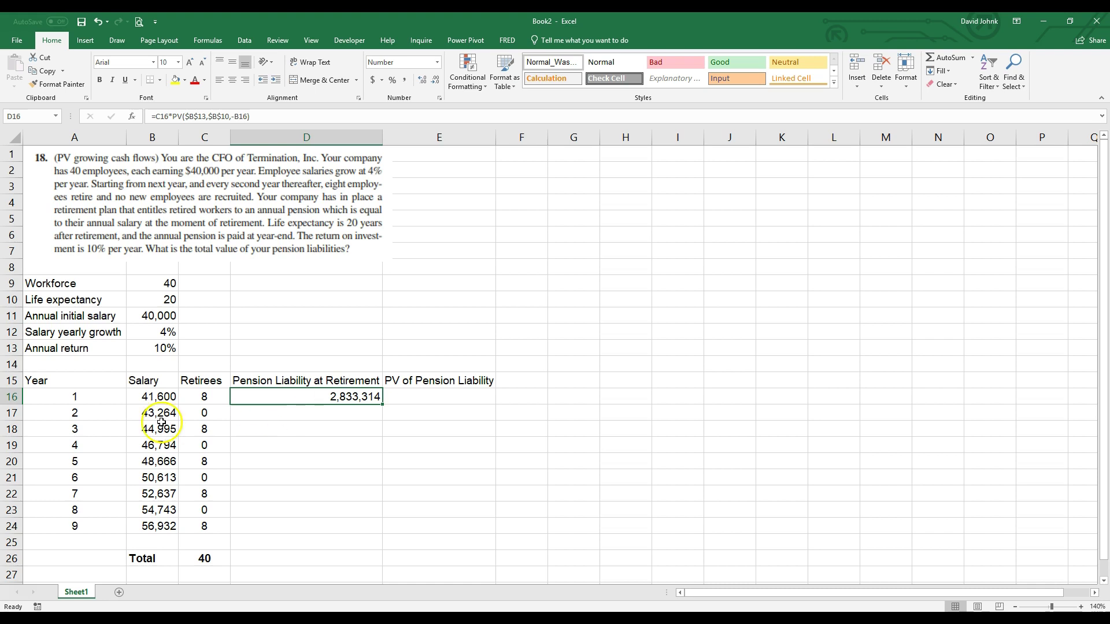
pyautogui.click(74, 395)
pyautogui.click(293, 394)
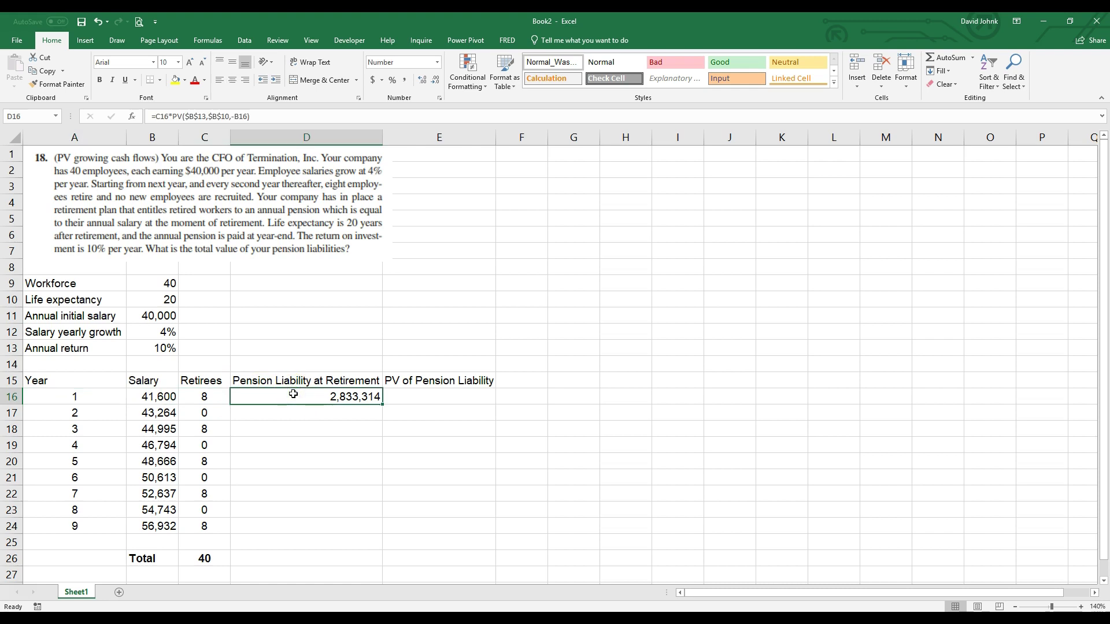
pyautogui.doubleClick(384, 406)
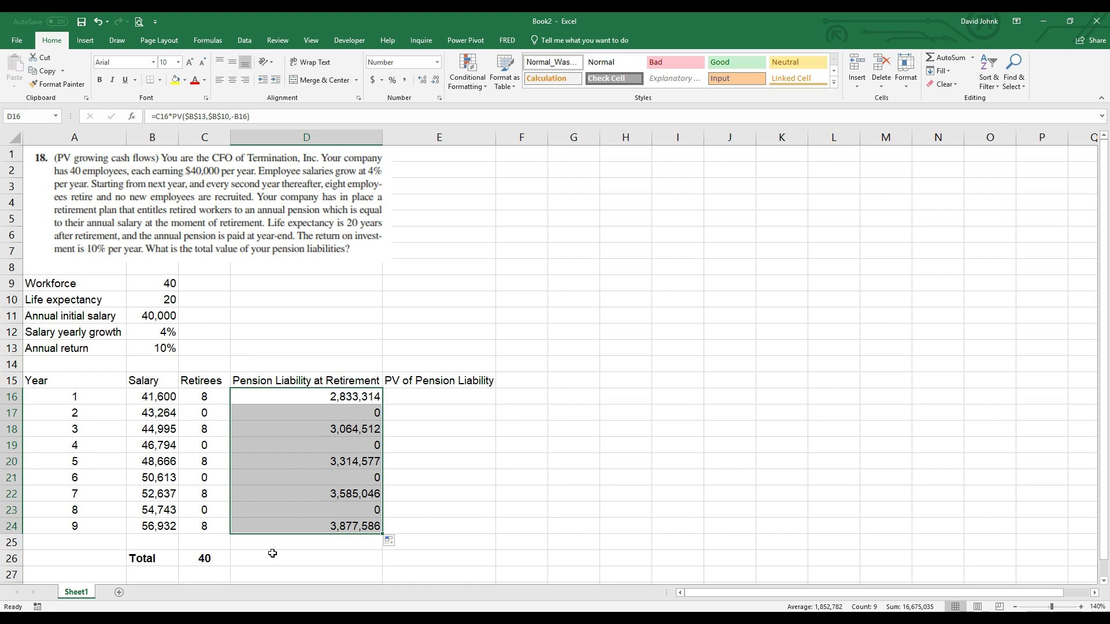
# - Review the filled pension liabilities at retirement, comparing the year 9 liability in D24 with that year's salary
pyautogui.click(334, 527)
pyautogui.click(347, 490)
pyautogui.click(345, 447)
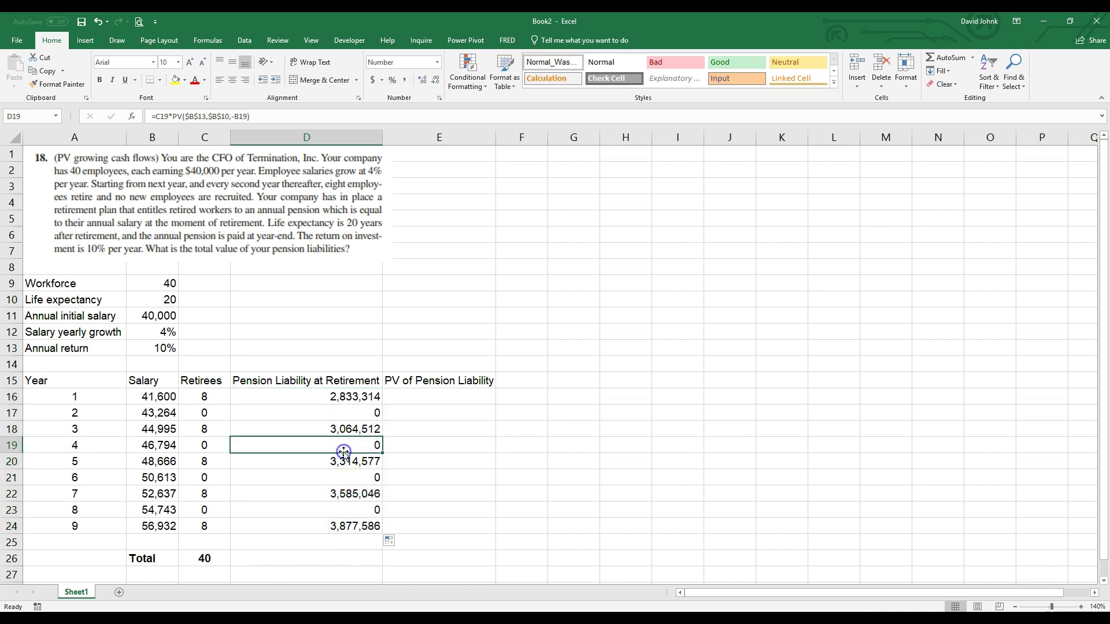
pyautogui.click(347, 399)
pyautogui.click(81, 526)
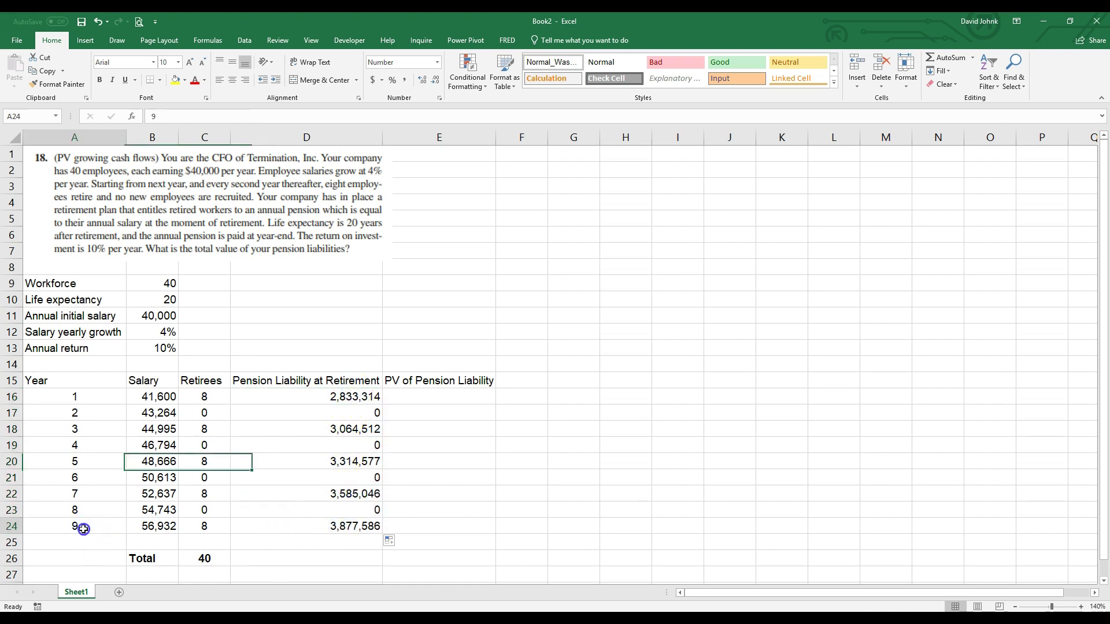
pyautogui.click(339, 526)
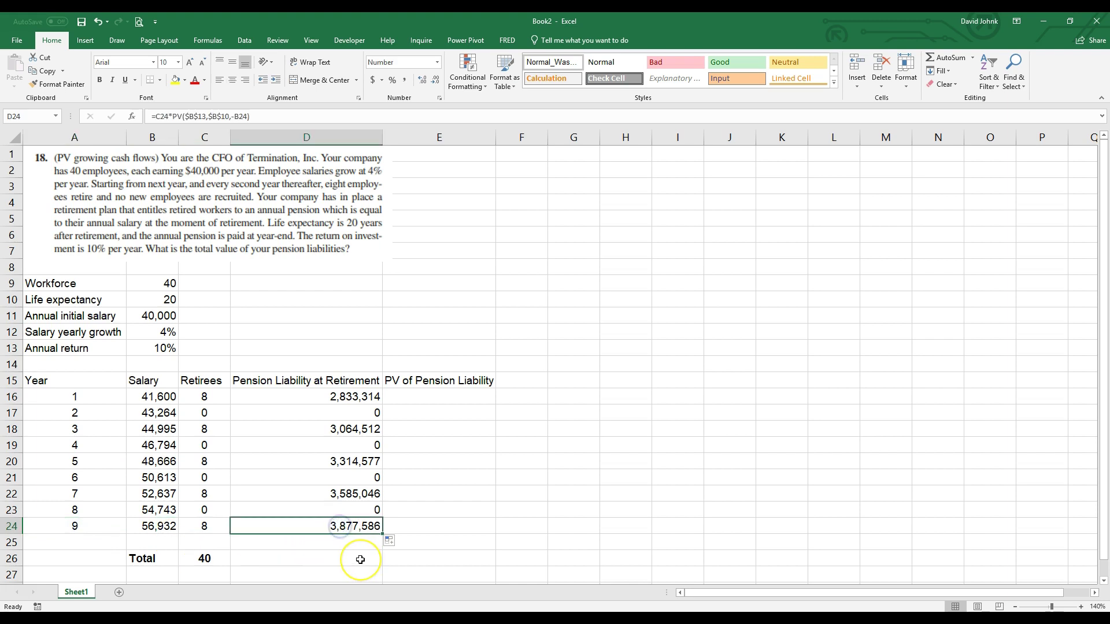
pyautogui.click(153, 526)
pyautogui.click(336, 528)
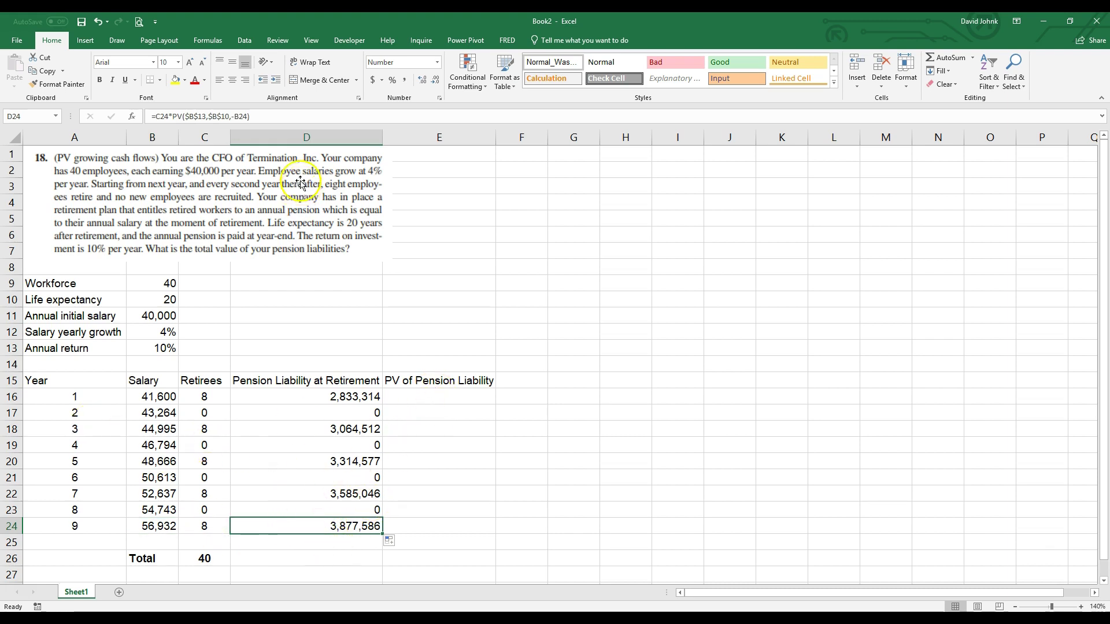
# - Discount the year 1 pension liability to today in E16 with =PV($B$13,A16,,-D16), keeping the annual return reference absolute
pyautogui.click(424, 398)
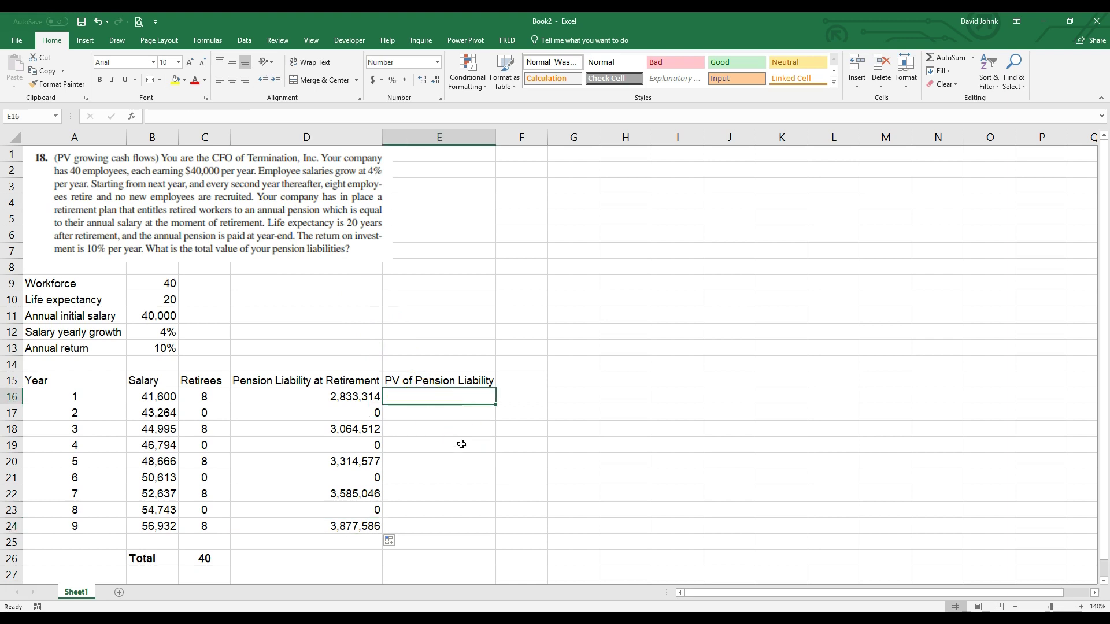
pyautogui.write('=pv(')
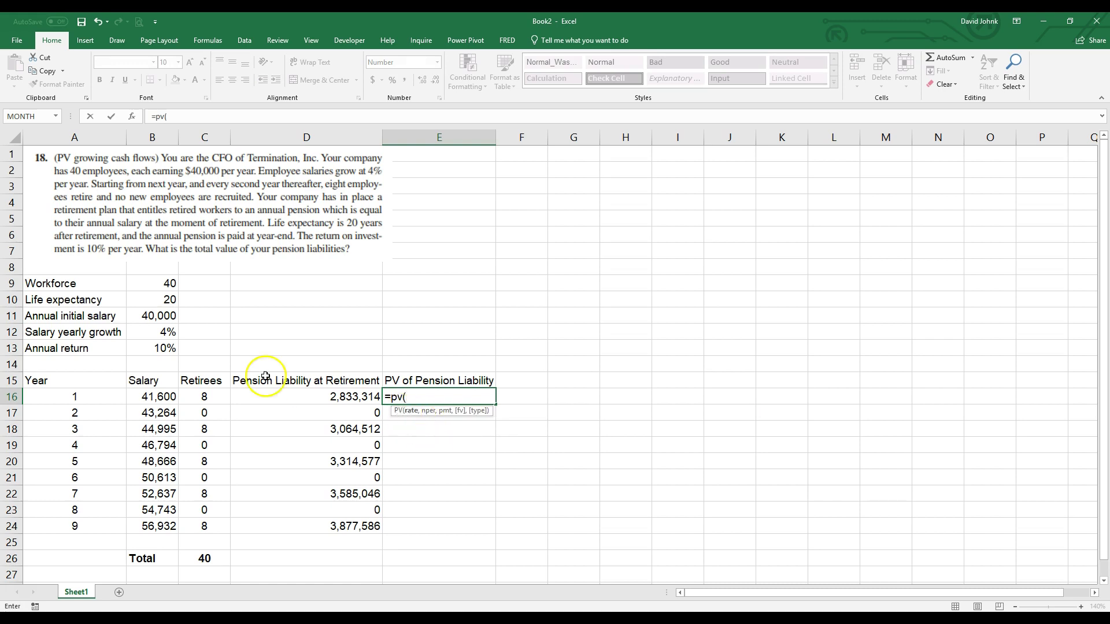
pyautogui.click(148, 348)
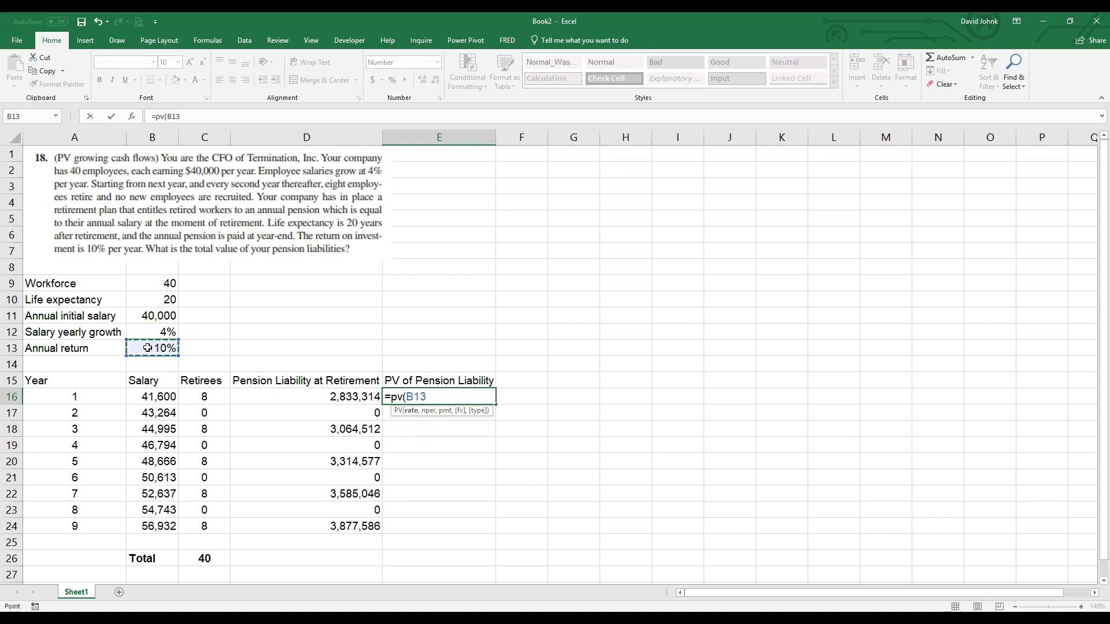
pyautogui.press('F4')
pyautogui.write(',')
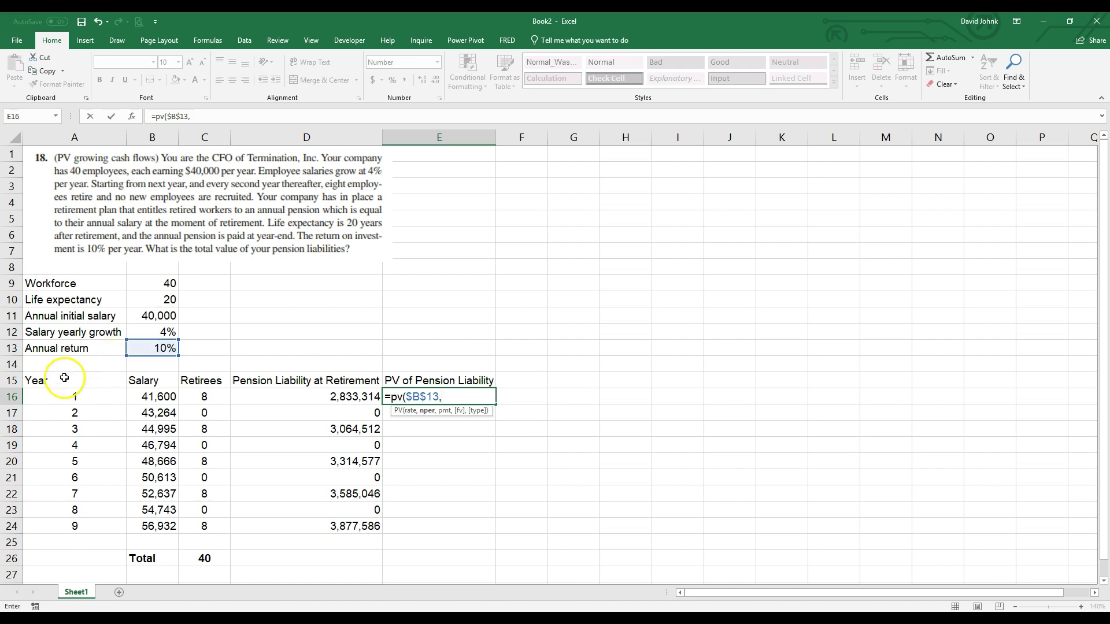
pyautogui.click(63, 396)
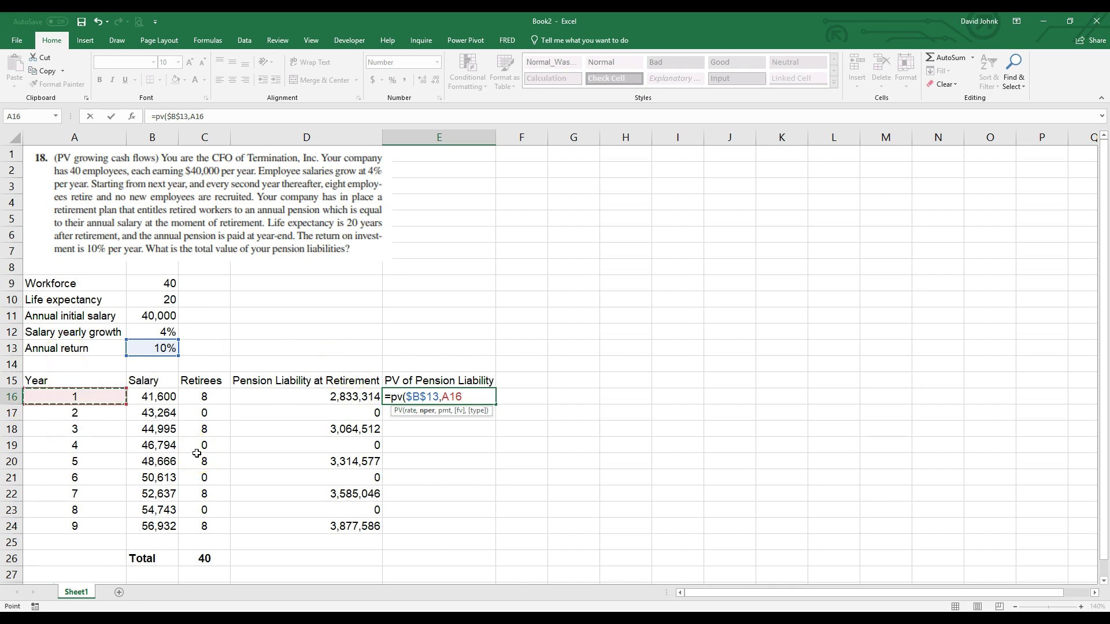
pyautogui.write(',,-')
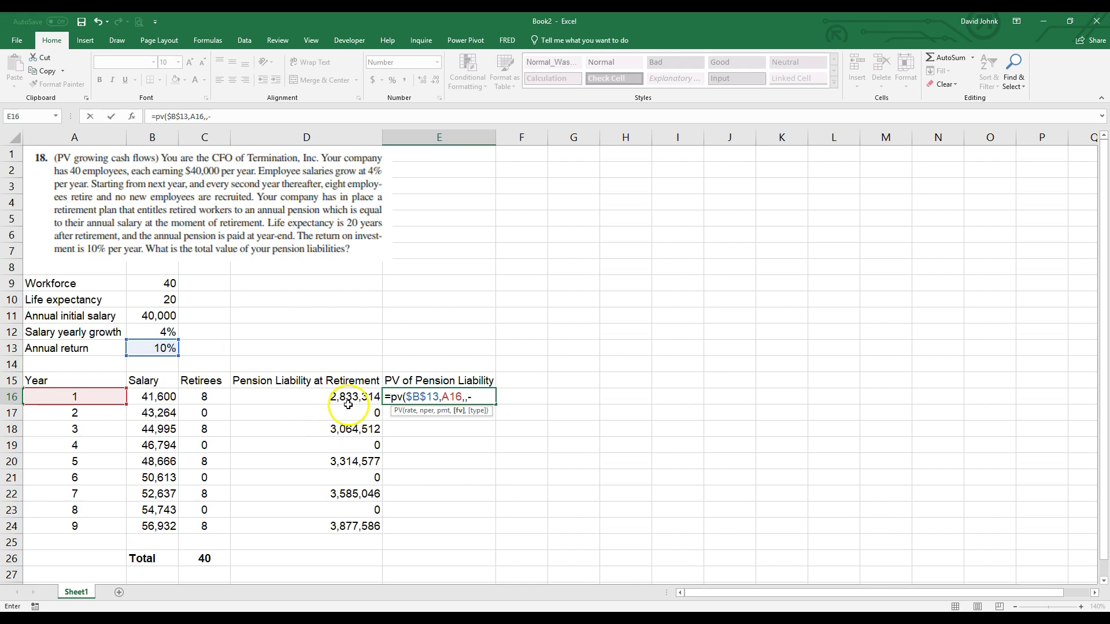
pyautogui.click(349, 401)
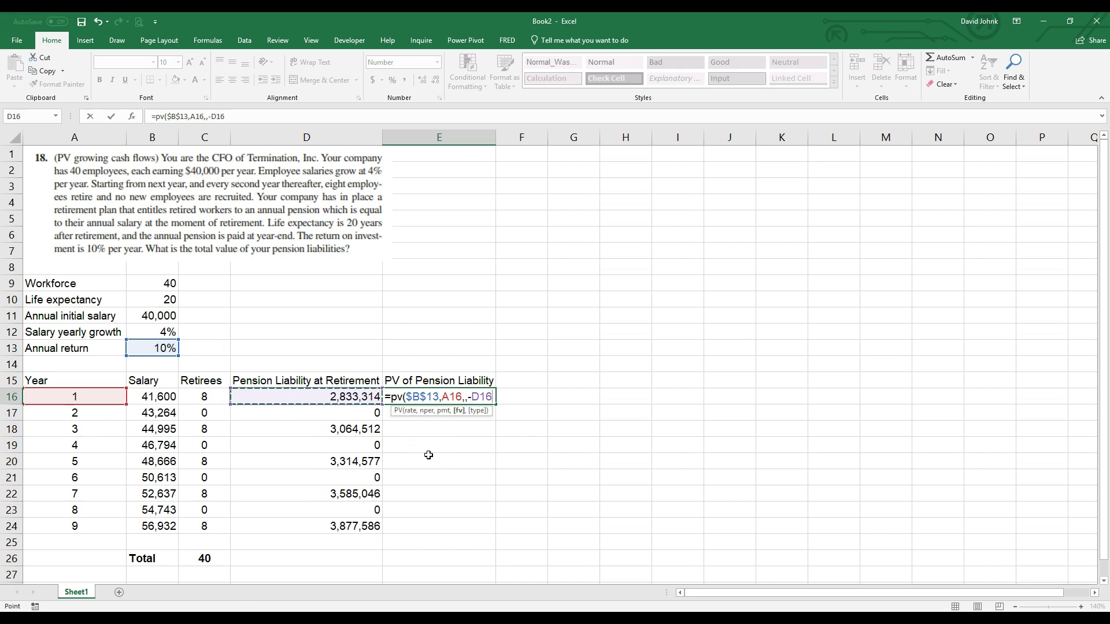
pyautogui.write(')')
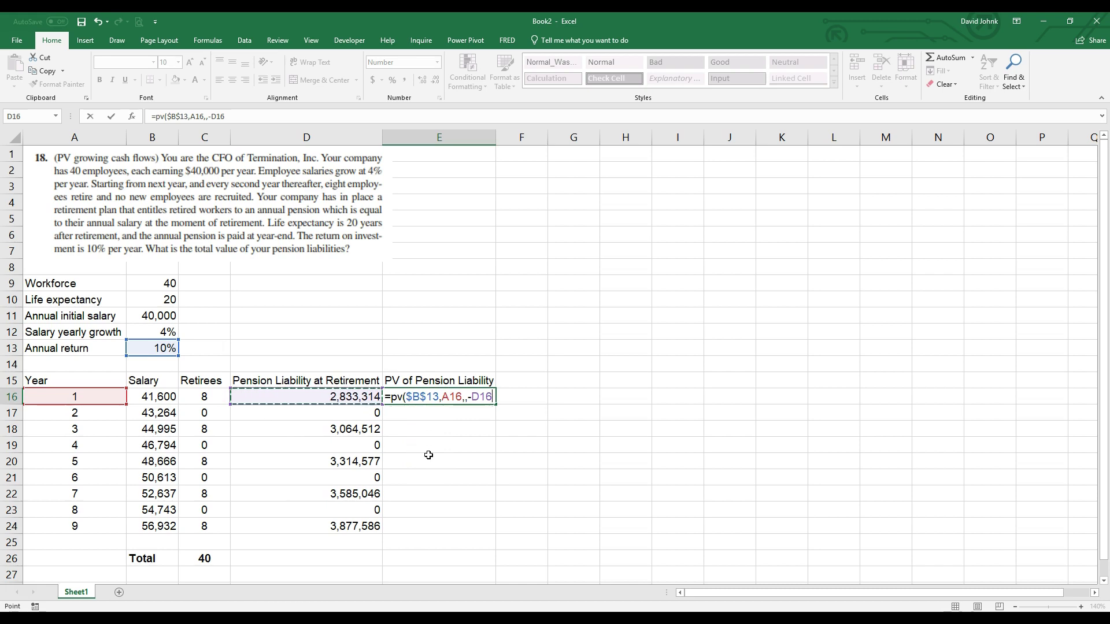
pyautogui.press('Return')
# - Examine the year 1 present value in E16 and its inputs: pension liability, retirees, salary and annual return
pyautogui.click(444, 400)
pyautogui.click(336, 397)
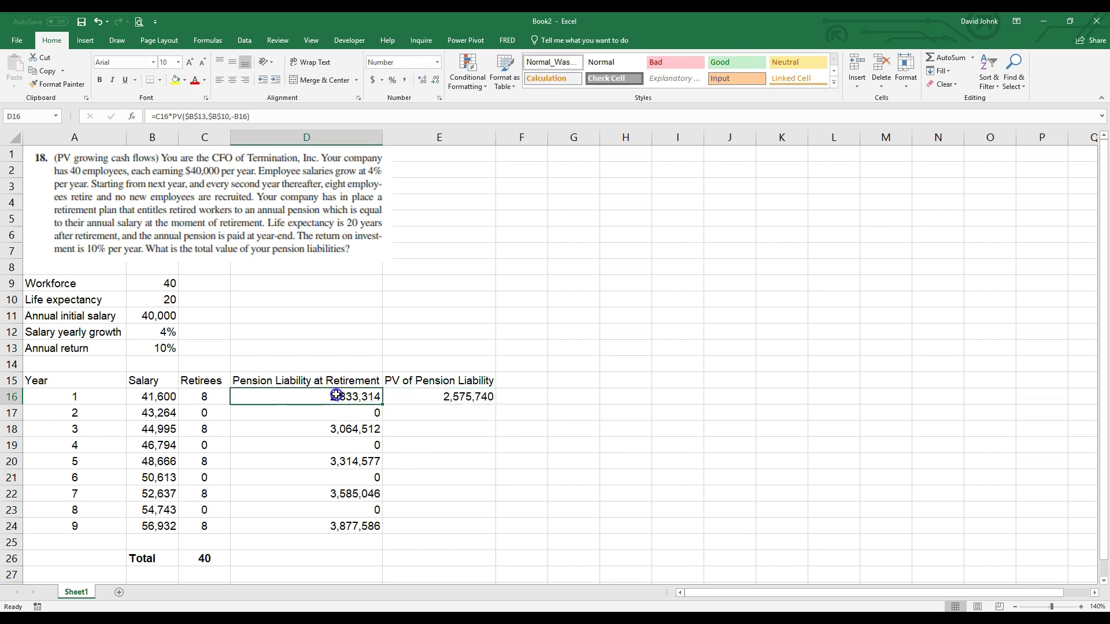
pyautogui.click(203, 396)
pyautogui.click(166, 398)
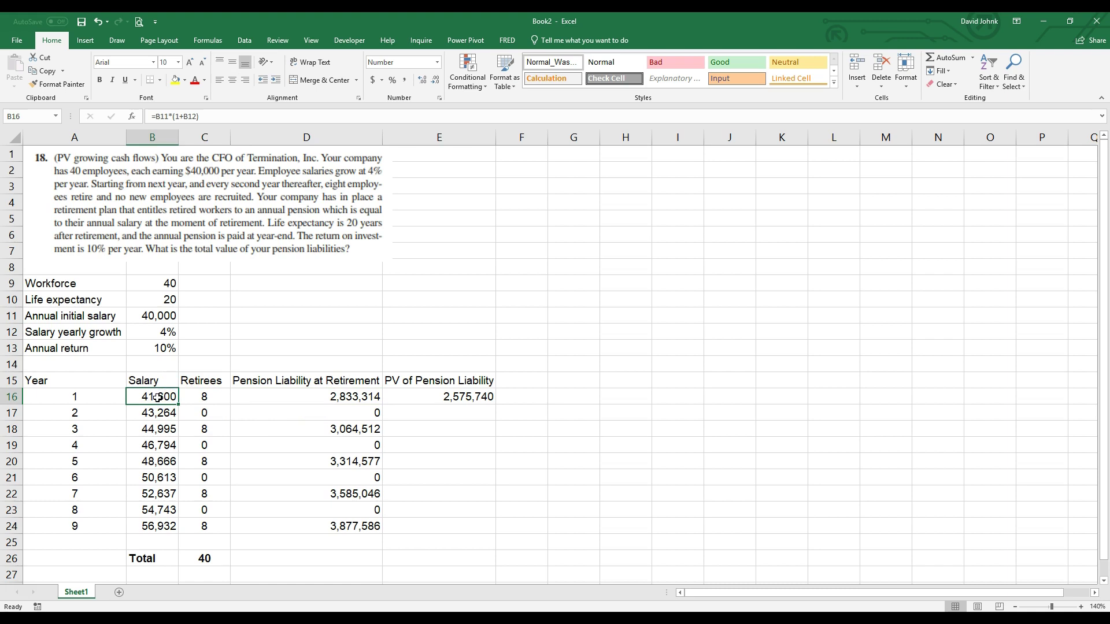
pyautogui.click(166, 348)
pyautogui.click(354, 398)
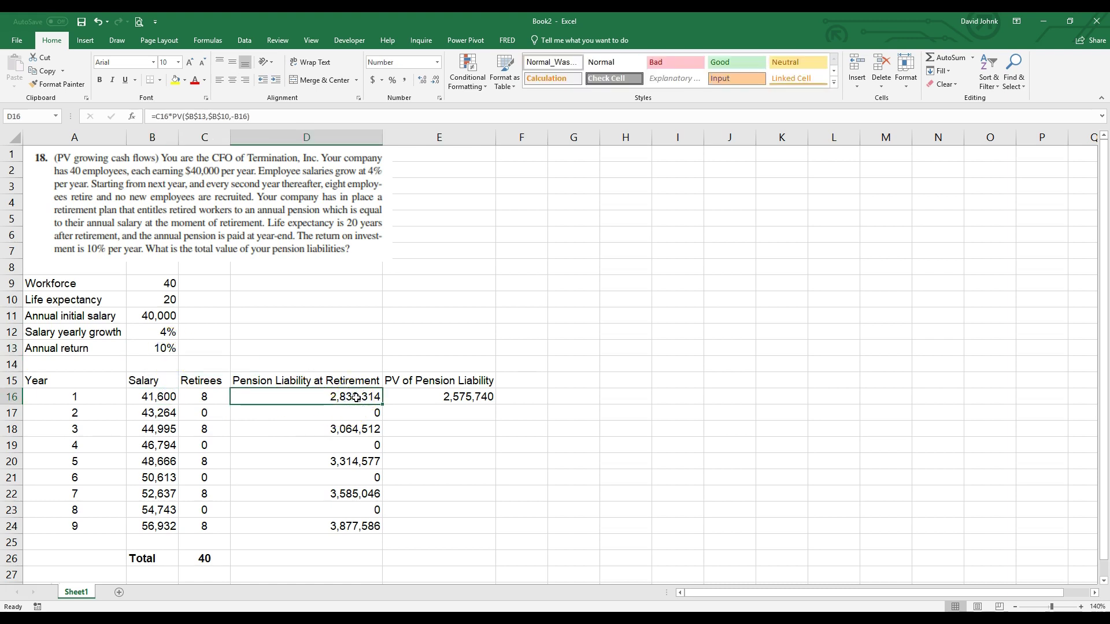
# - Fill the present value formula from E16 down through E24 for years 1 to 9
pyautogui.click(467, 398)
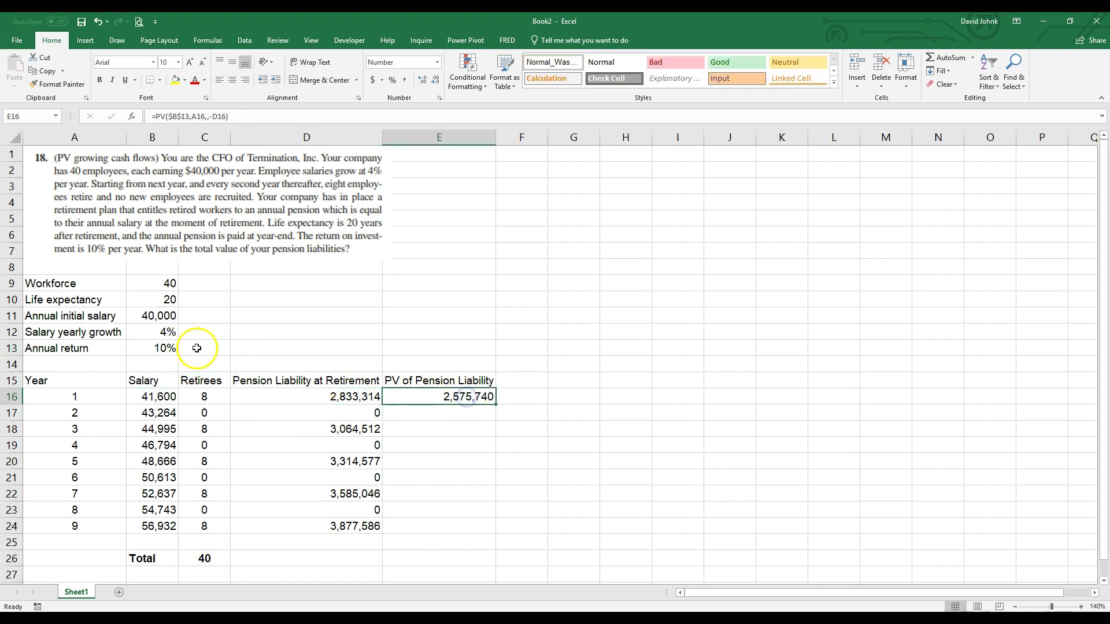
pyautogui.click(172, 347)
pyautogui.click(438, 397)
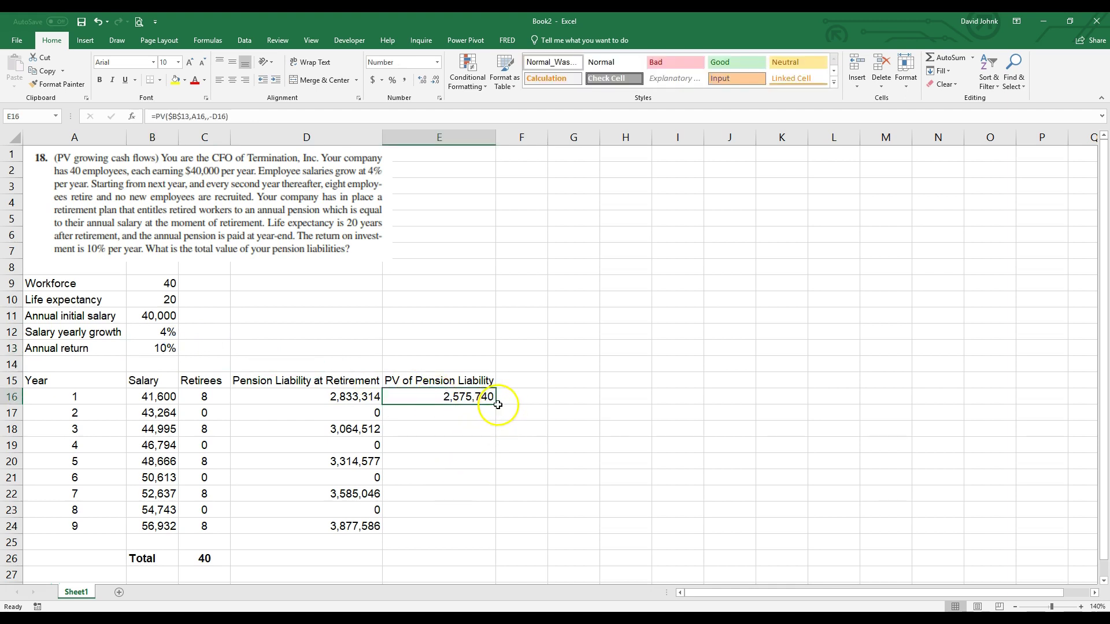
pyautogui.moveTo(498, 405); pyautogui.dragTo(499, 535)
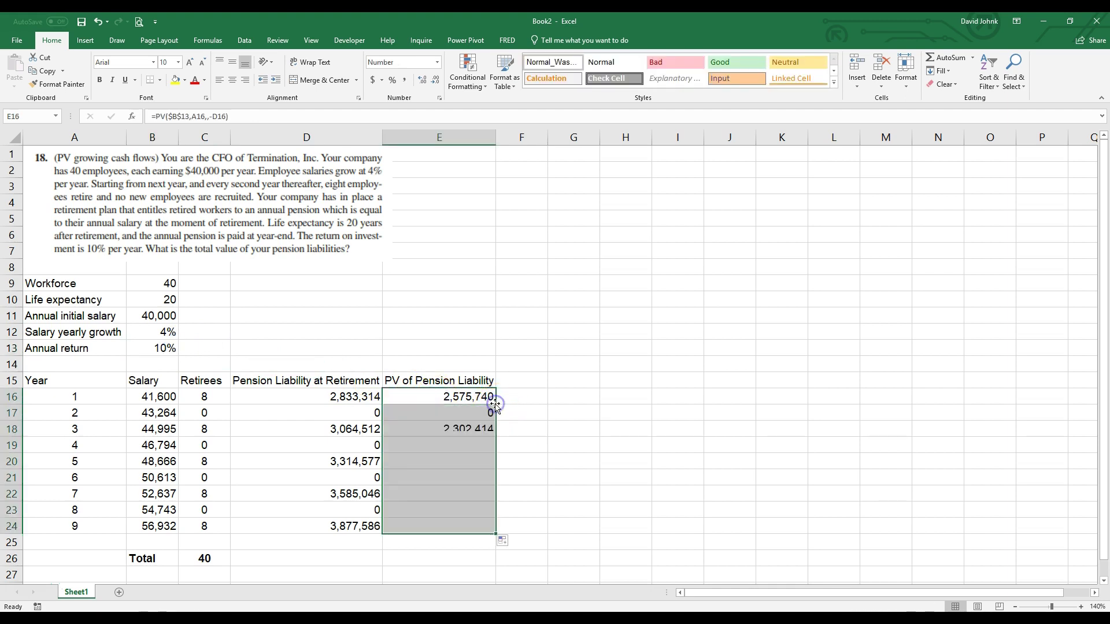
# - Total the present values in E25 with =SUM(E16:E24) and highlight the cell in yellow
pyautogui.click(429, 542)
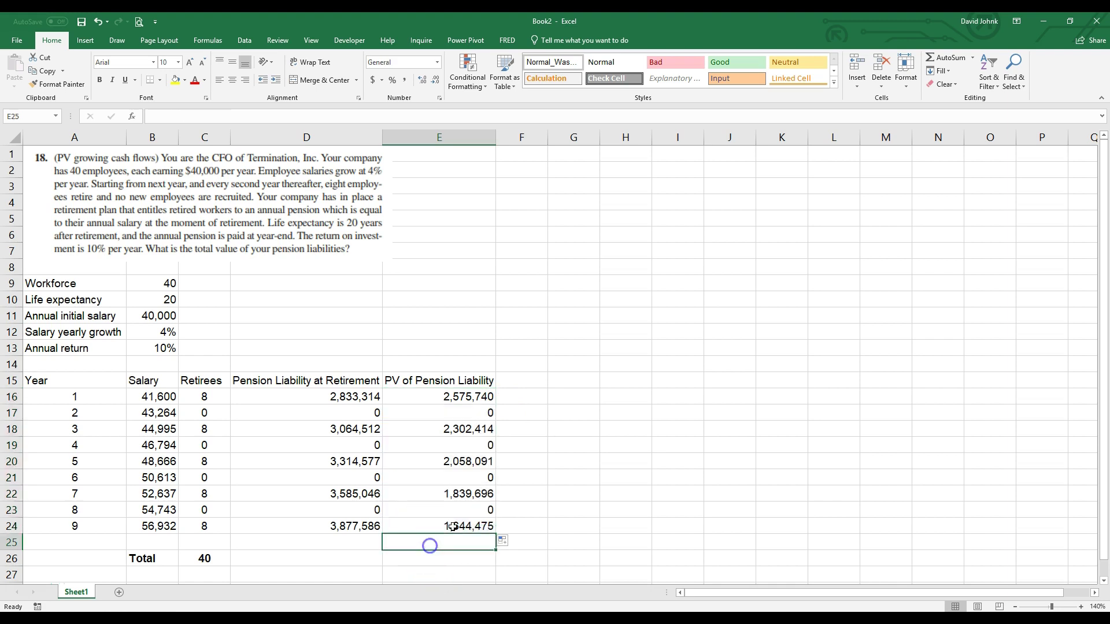
pyautogui.click(951, 59)
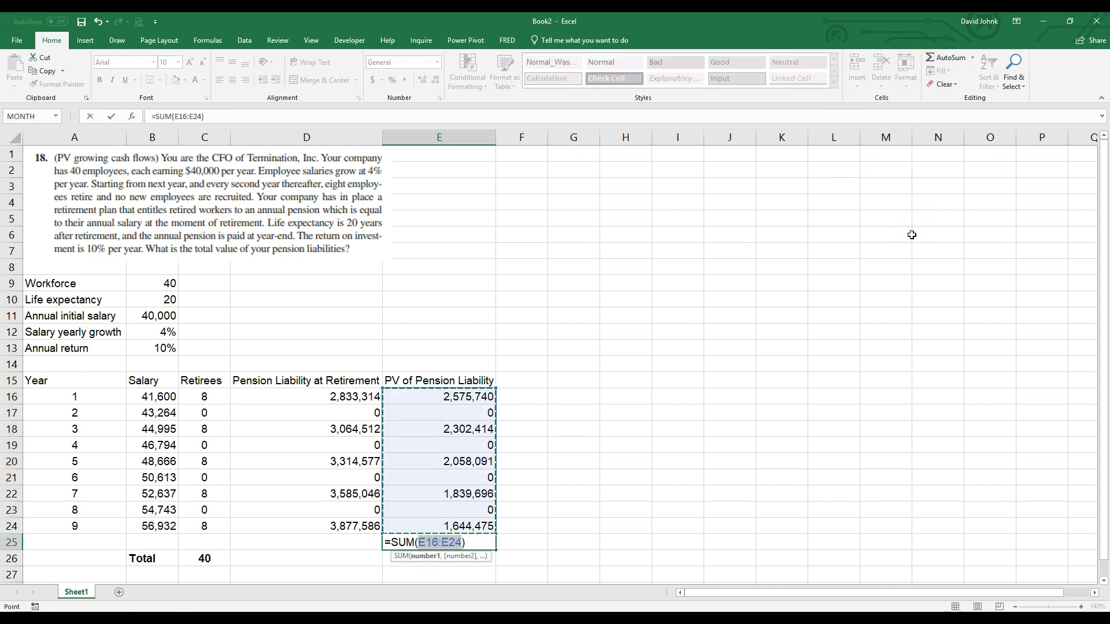
pyautogui.press('Return')
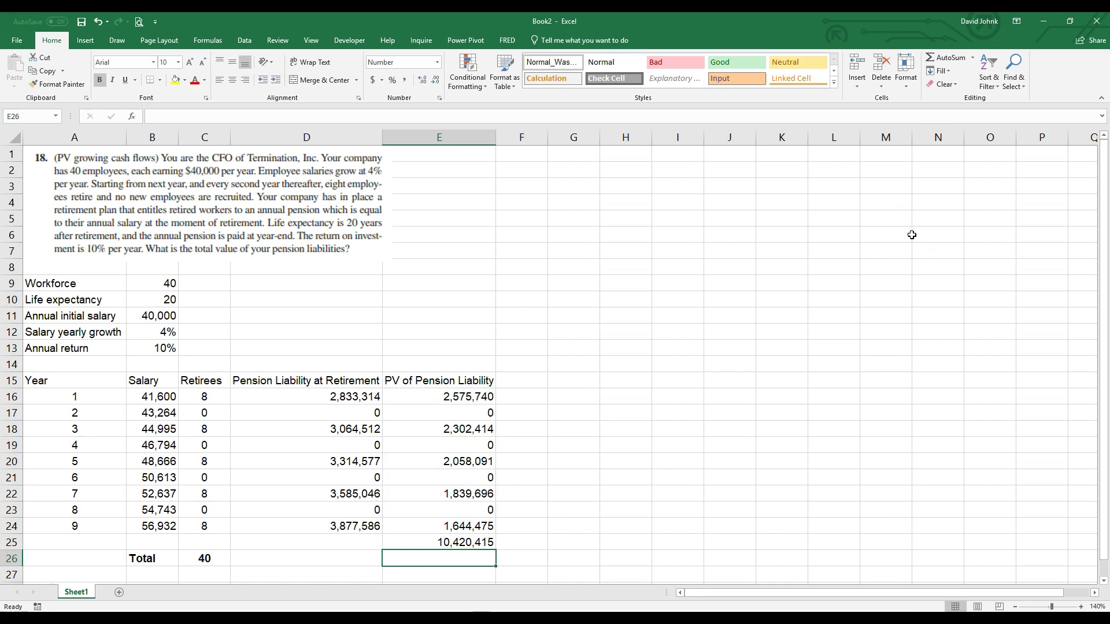
pyautogui.click(457, 542)
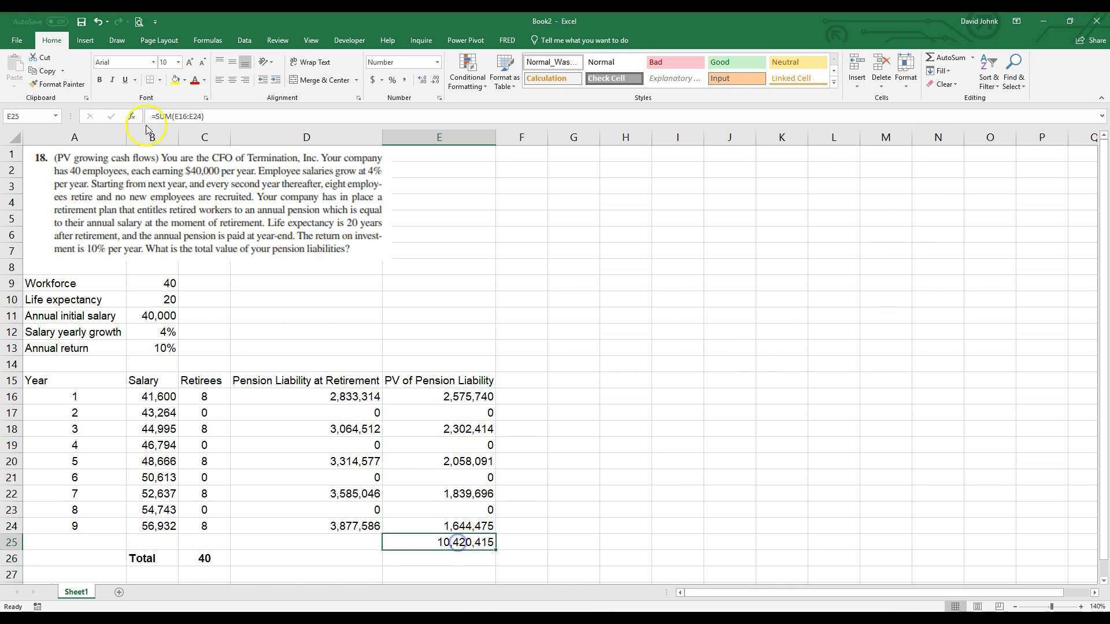
pyautogui.click(175, 80)
pyautogui.click(601, 460)
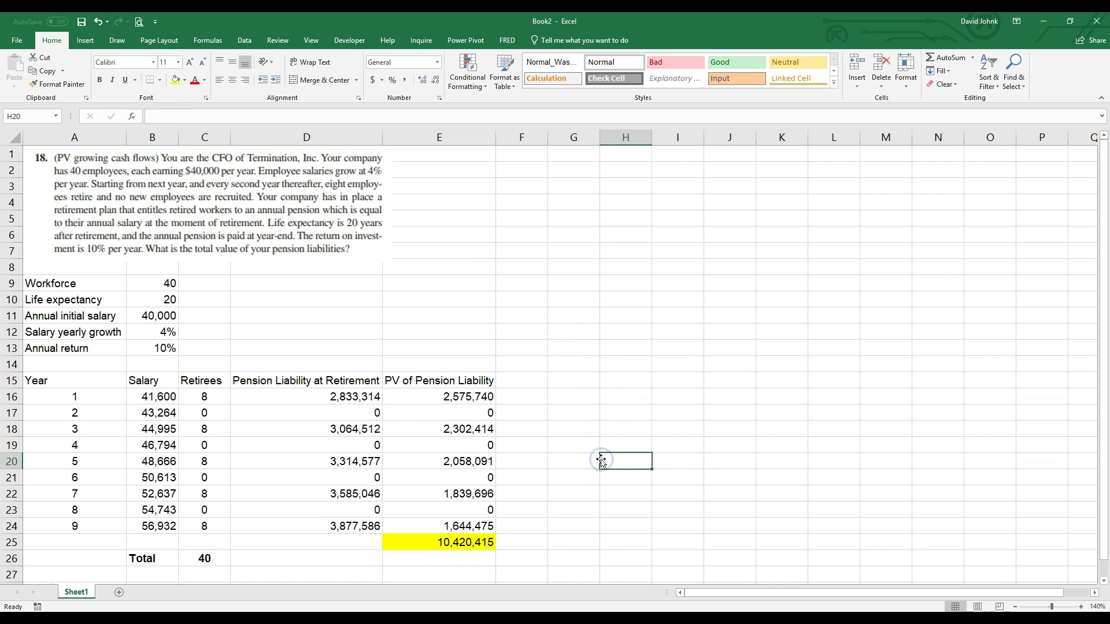
# - Display the formula of E16 as text in F16 with =FORMULATEXT(E16)
pyautogui.click(510, 400)
pyautogui.write('=form')
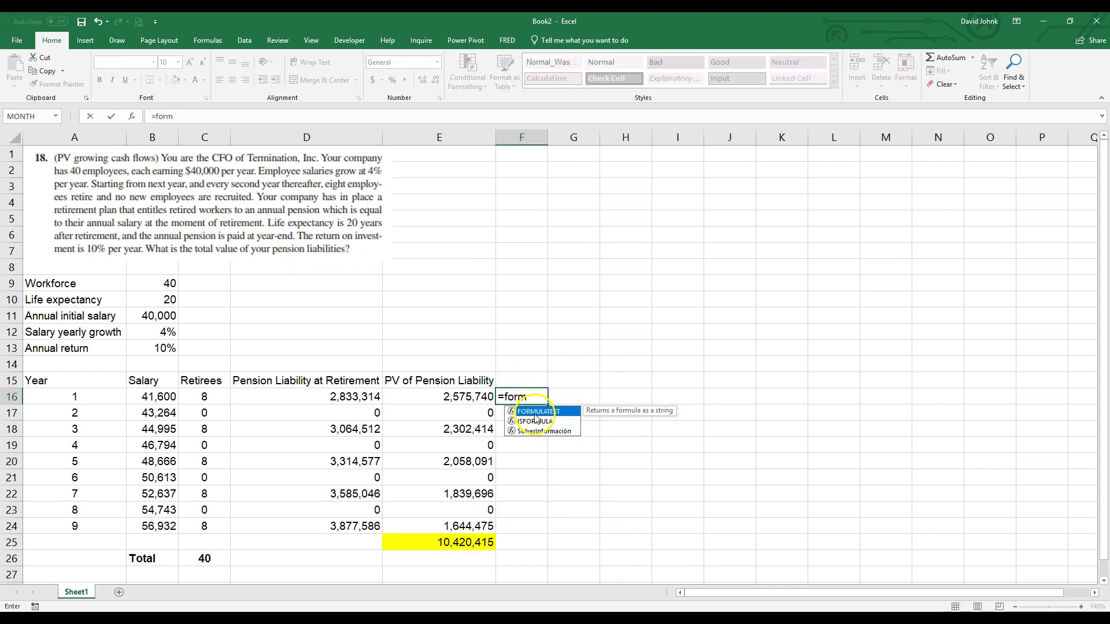
pyautogui.doubleClick(539, 412)
pyautogui.click(483, 399)
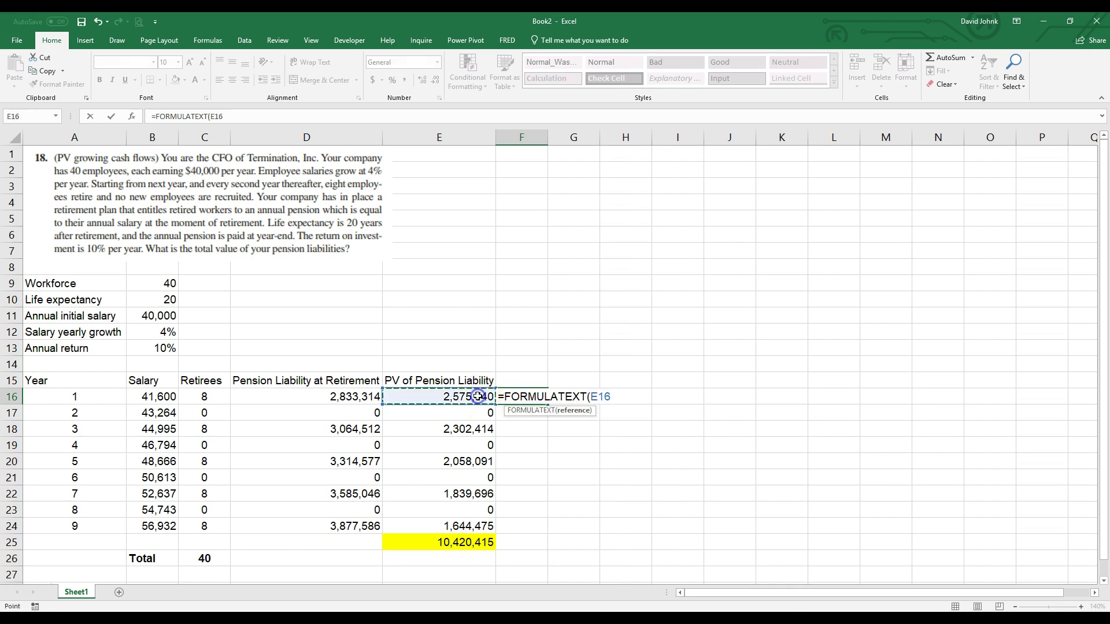
pyautogui.write(')')
pyautogui.press('Return')
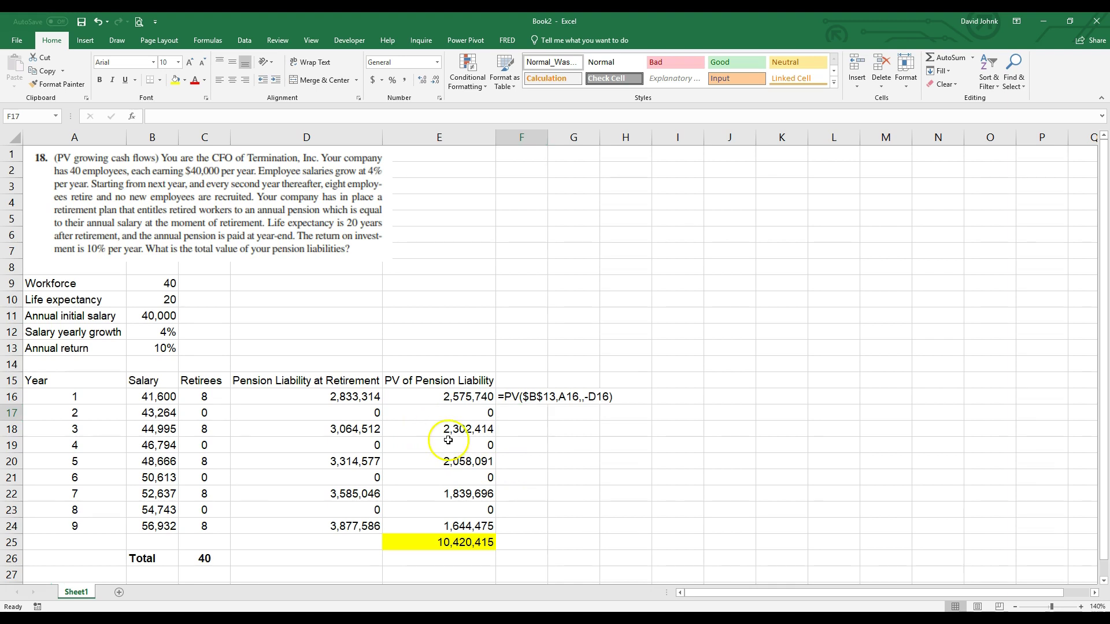
# - Show all the worksheet's formulas, switch back to values, and check the formula text cell F16
pyautogui.hotkey('ctrl', '`')
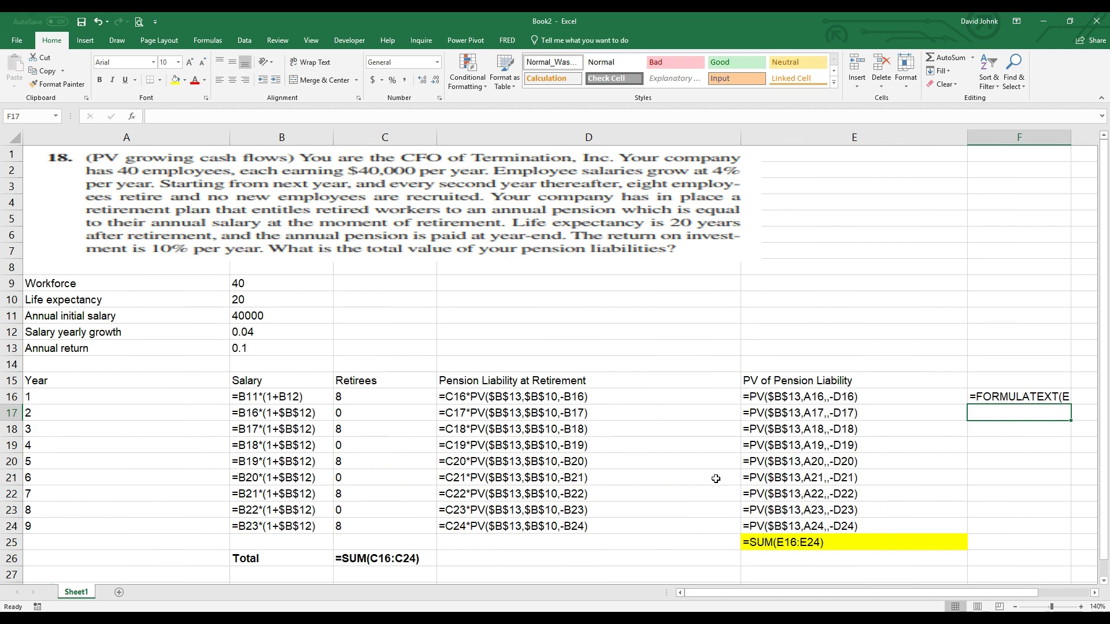
pyautogui.hotkey('ctrl', '`')
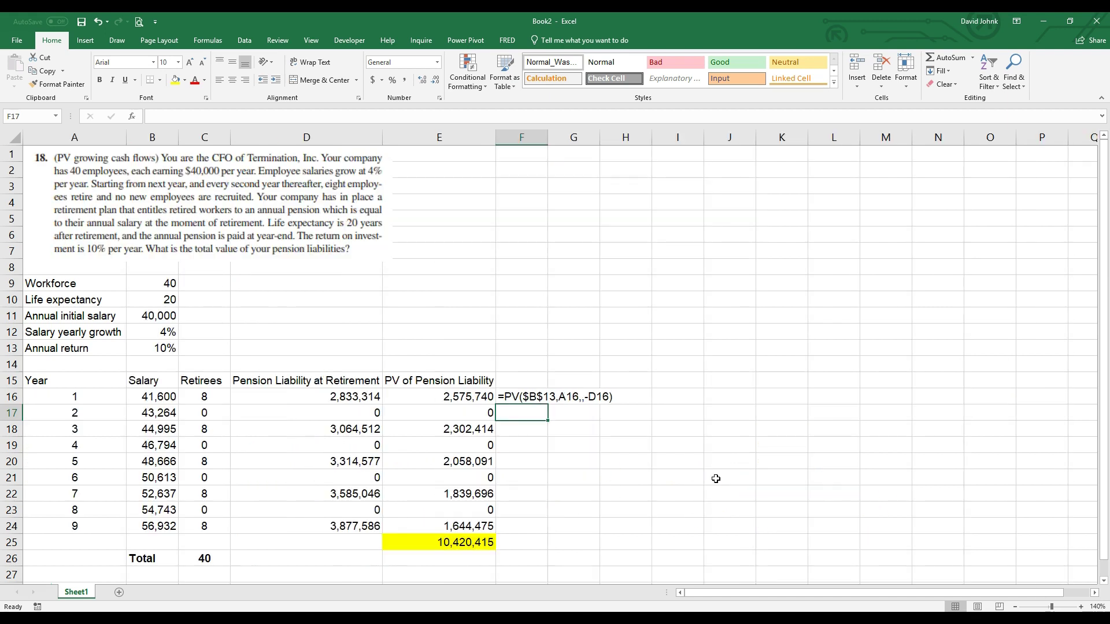
pyautogui.click(516, 397)
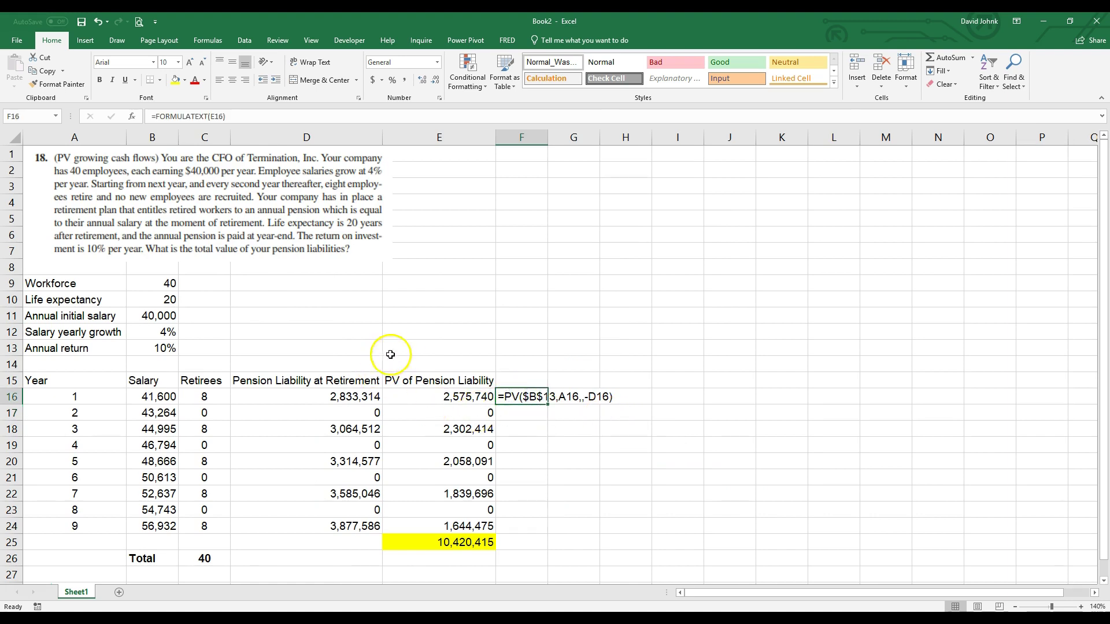
# - Display the formula of the year 1 pension liability, D16, as text in F12 using FORMULATEXT
pyautogui.click(521, 332)
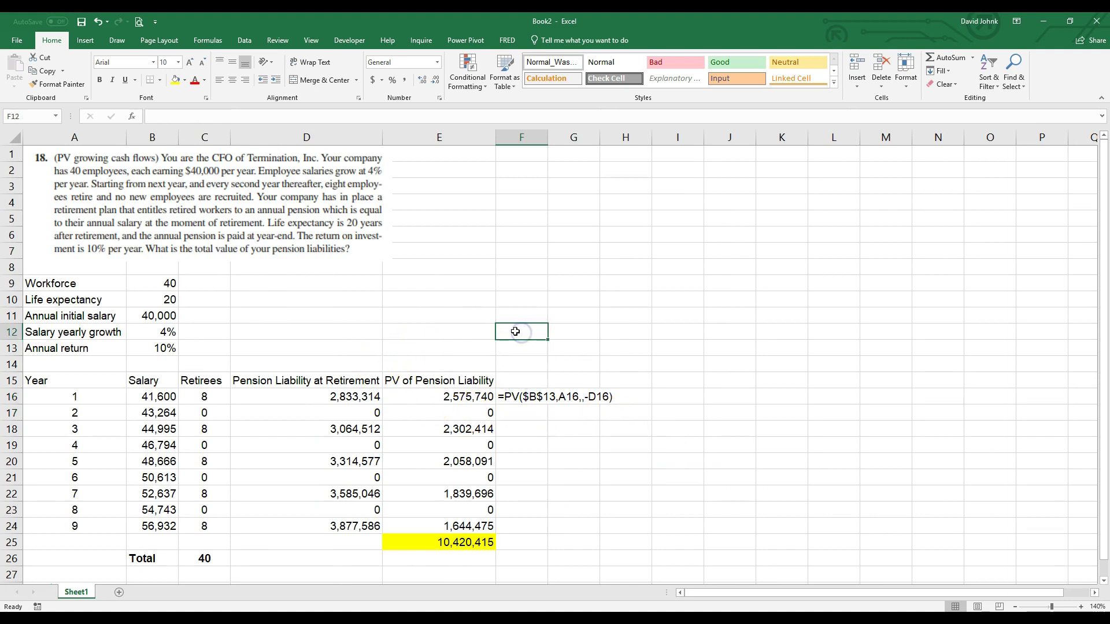
pyautogui.write('=form')
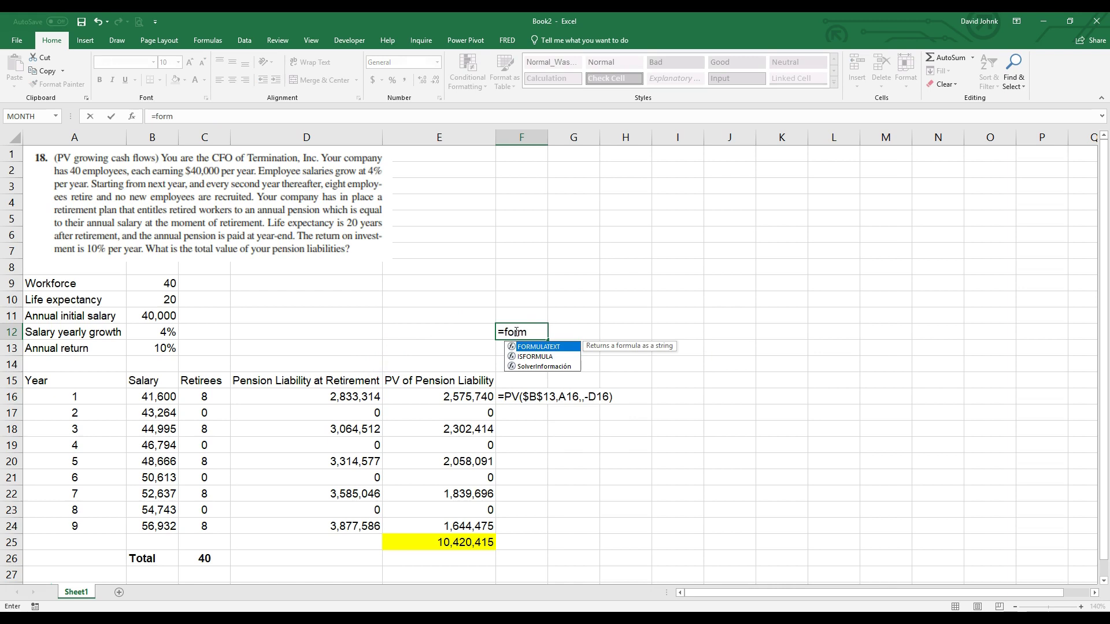
pyautogui.doubleClick(535, 347)
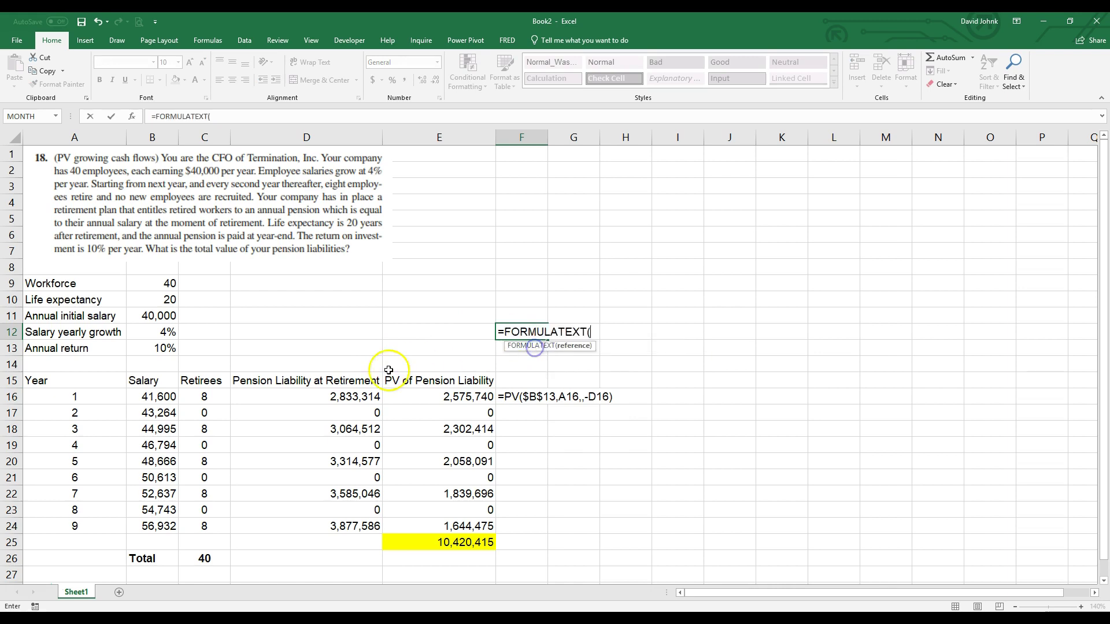
pyautogui.click(353, 396)
pyautogui.press('Return')
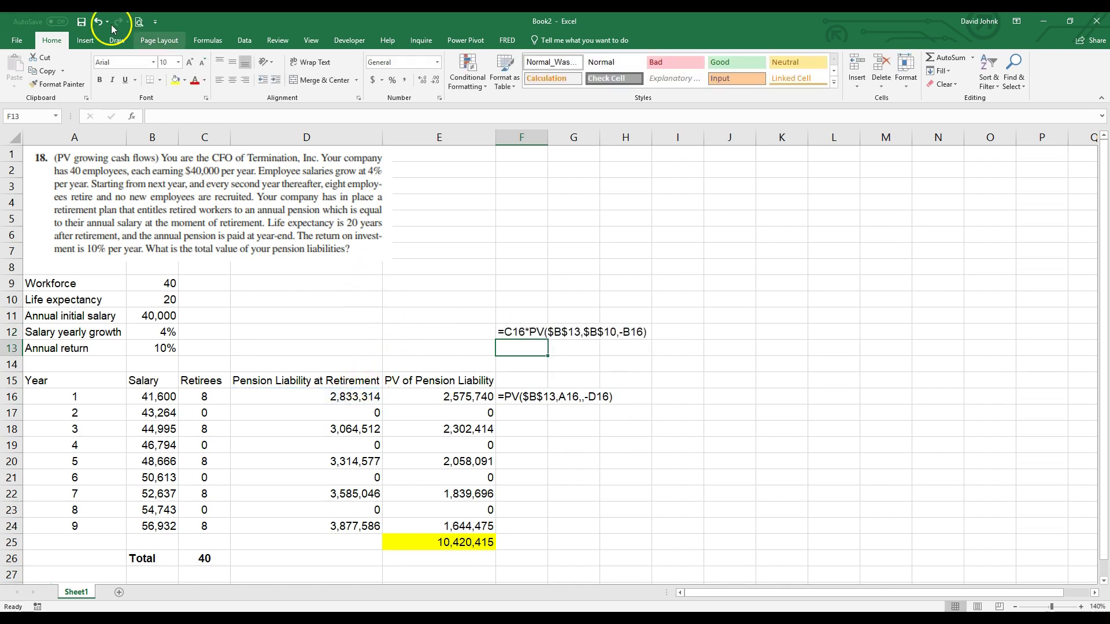
# - Draw an arrow from the formula text in F12 to the year 1 pension liability in D16
pyautogui.click(86, 42)
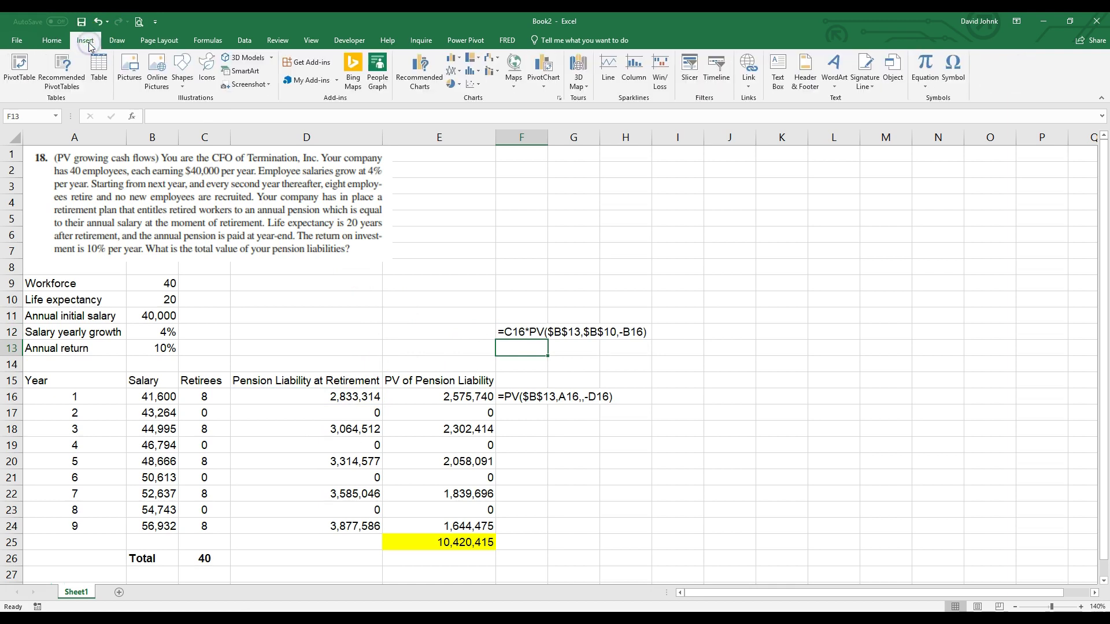
pyautogui.click(182, 84)
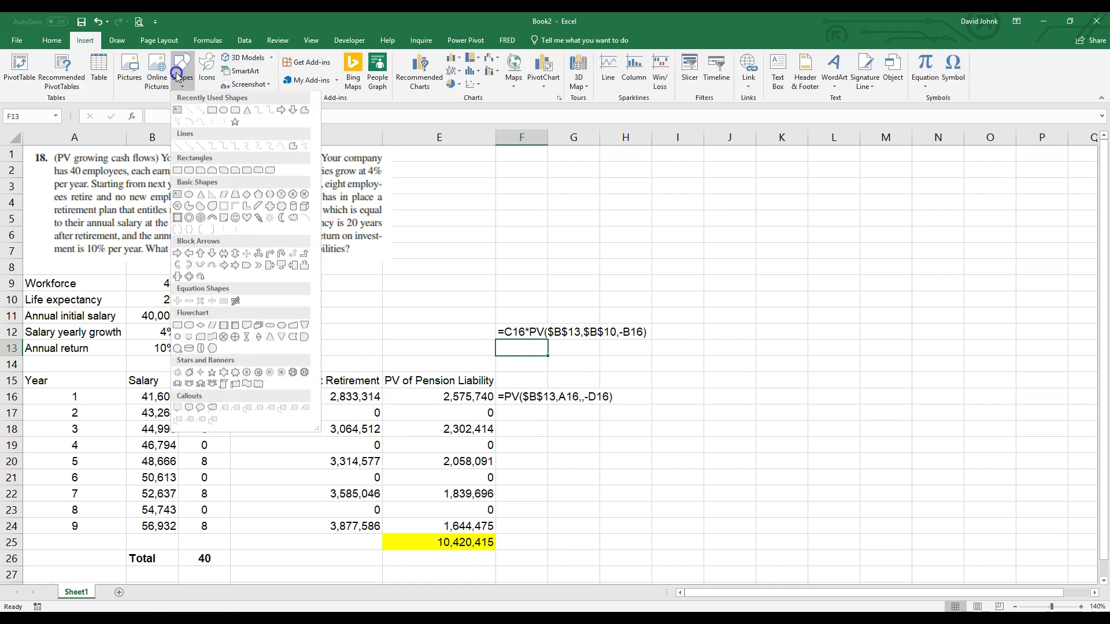
pyautogui.click(200, 110)
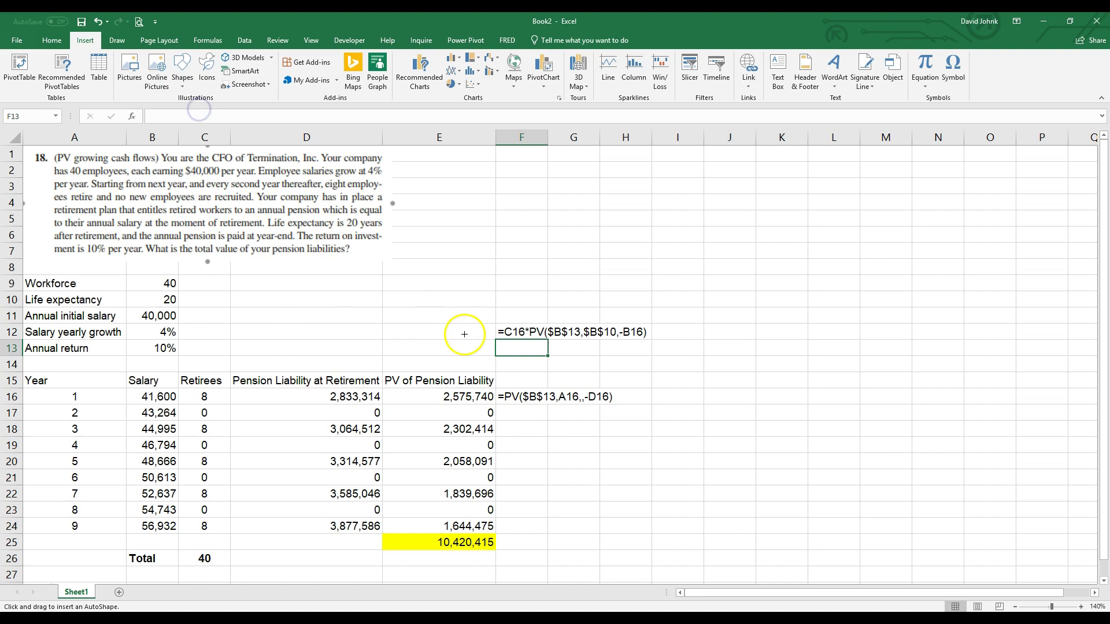
pyautogui.moveTo(491, 331); pyautogui.dragTo(377, 391)
pyautogui.click(579, 510)
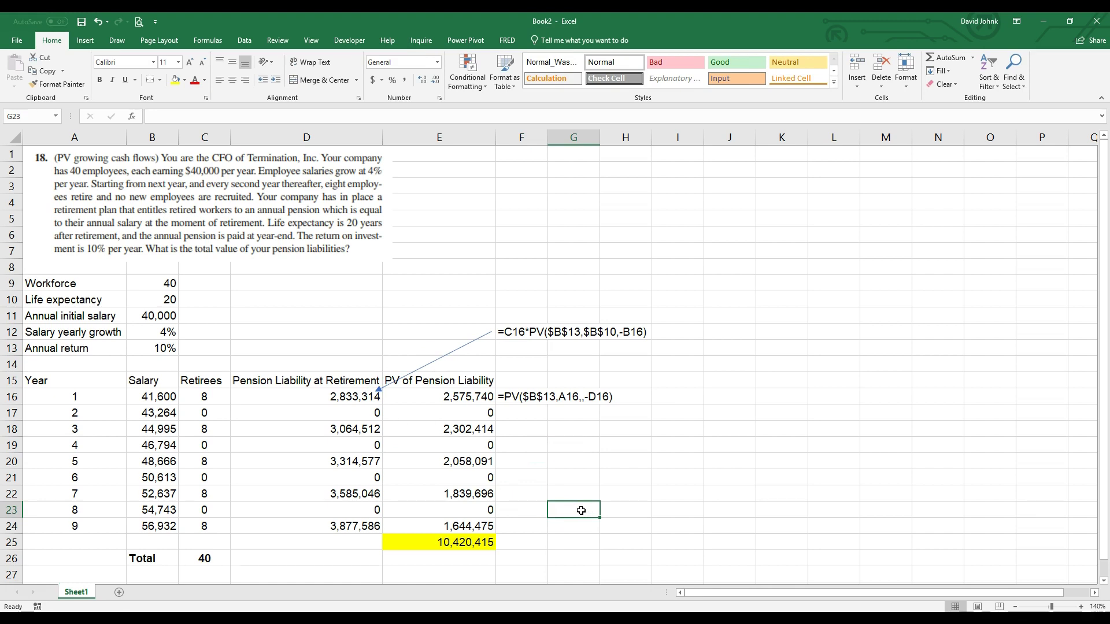
# - Copy the FORMULATEXT formula from F16 to F25 to display the formula of the total beside it
pyautogui.click(527, 398)
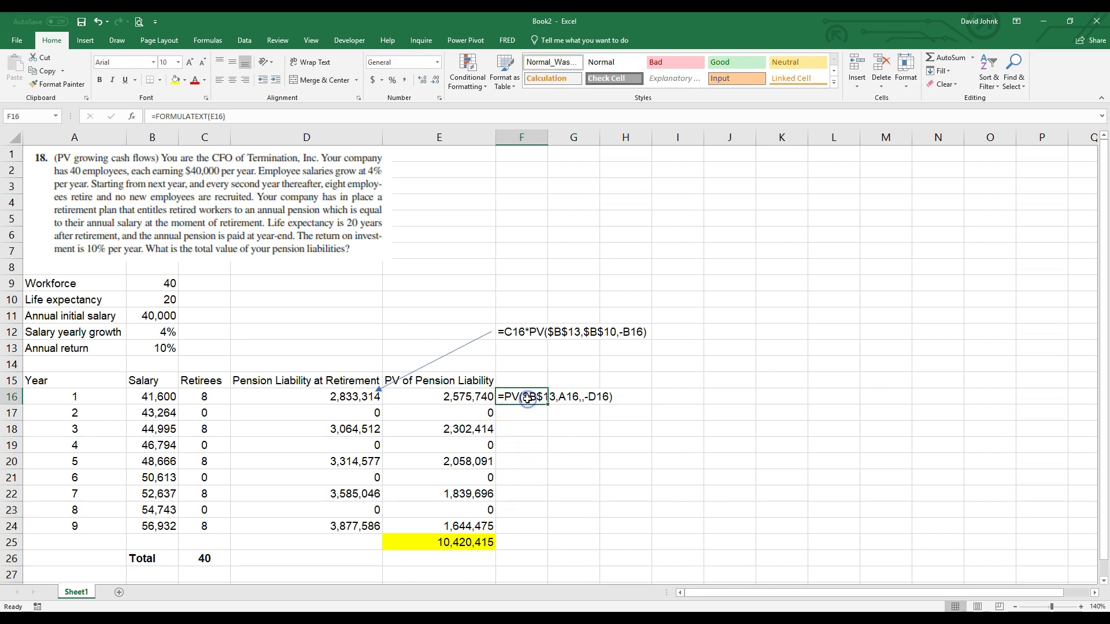
pyautogui.hotkey('ctrl', 'c')
pyautogui.click(537, 542)
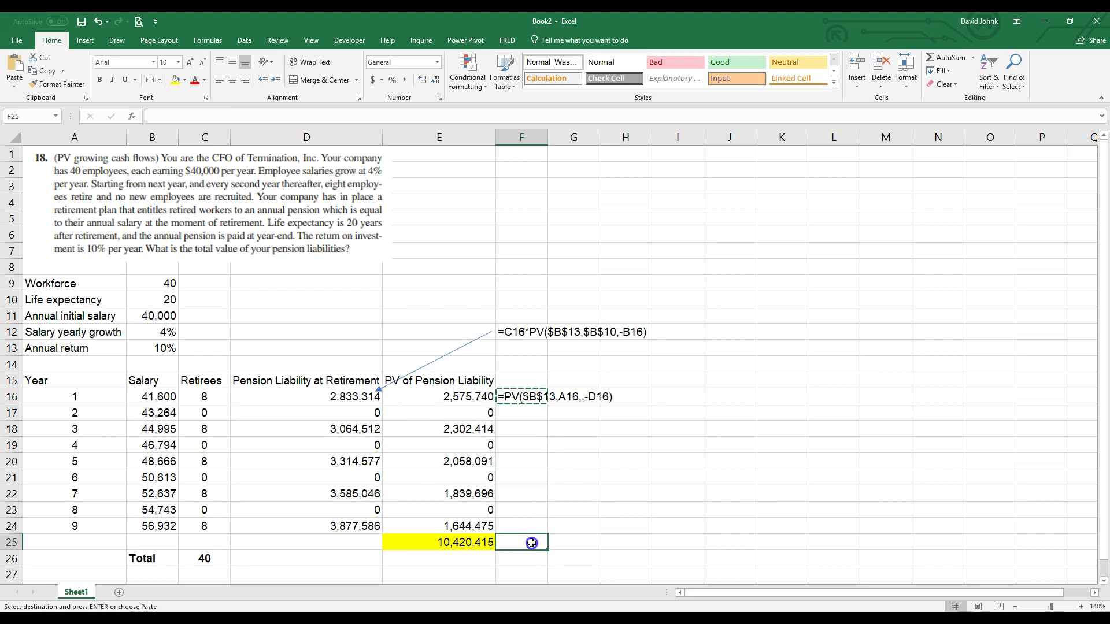
pyautogui.hotkey('ctrl', 'v')
pyautogui.press('Escape')
pyautogui.click(700, 415)
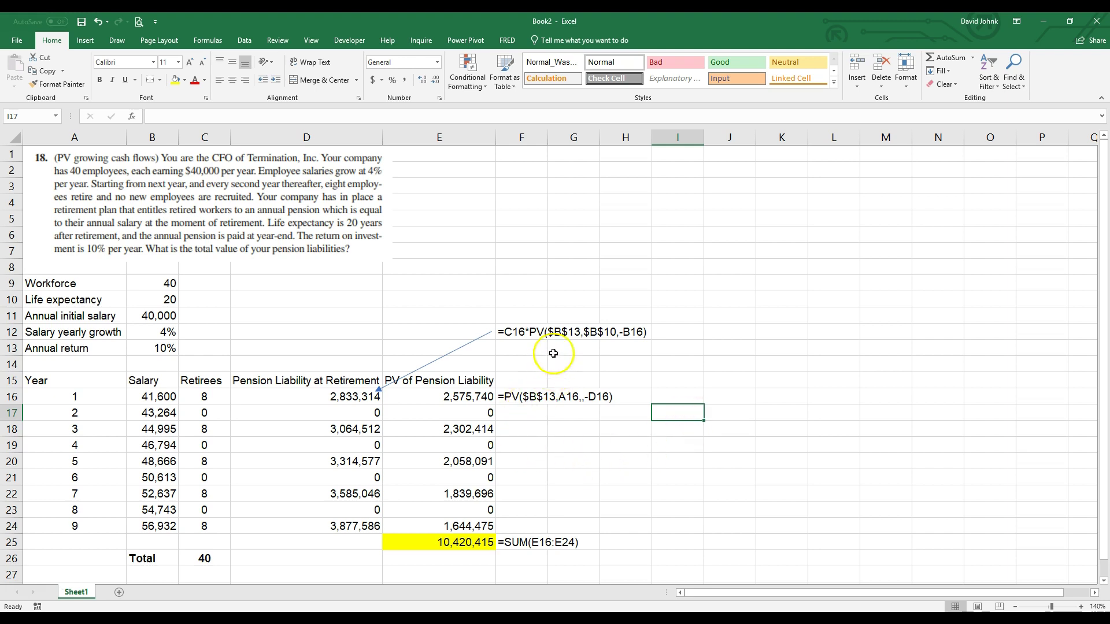
# - Examine the Rate, Nper and Pmt arguments of the PV function in D16, leaving the formula as it is
pyautogui.doubleClick(347, 396)
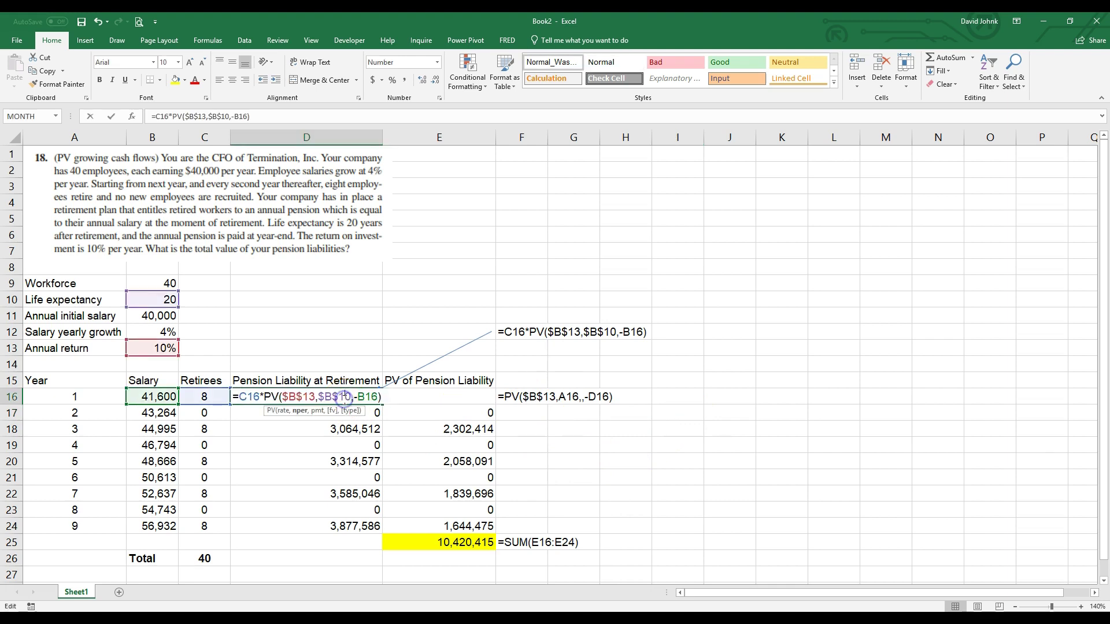
pyautogui.click(290, 396)
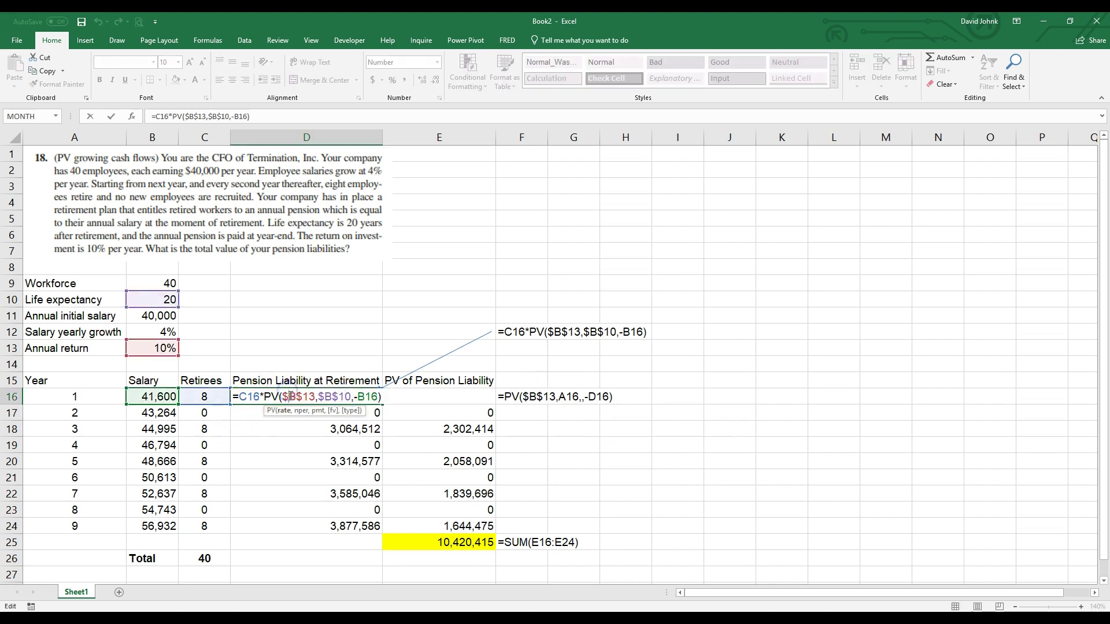
pyautogui.click(132, 117)
pyautogui.moveTo(449, 226); pyautogui.dragTo(830, 259)
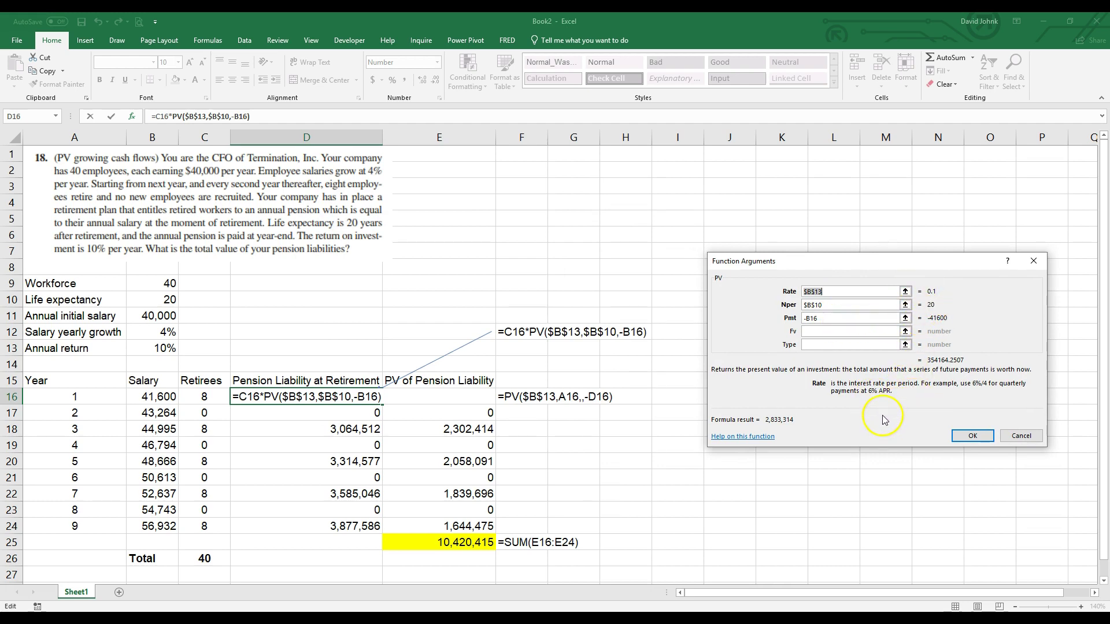
pyautogui.click(839, 292)
pyautogui.click(833, 305)
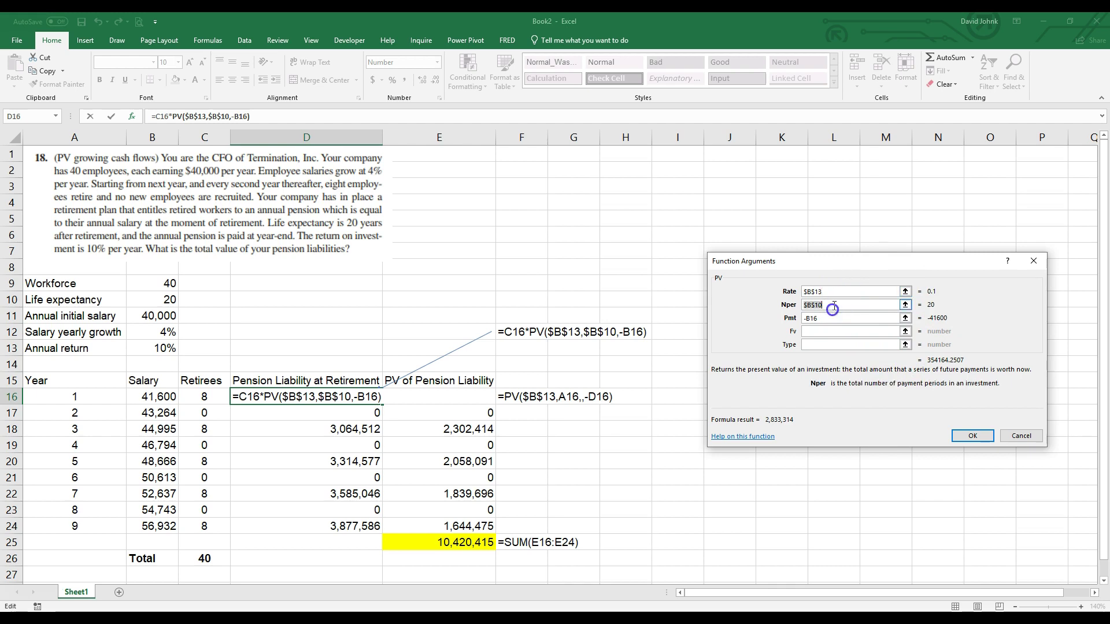
pyautogui.click(832, 318)
pyautogui.click(1022, 436)
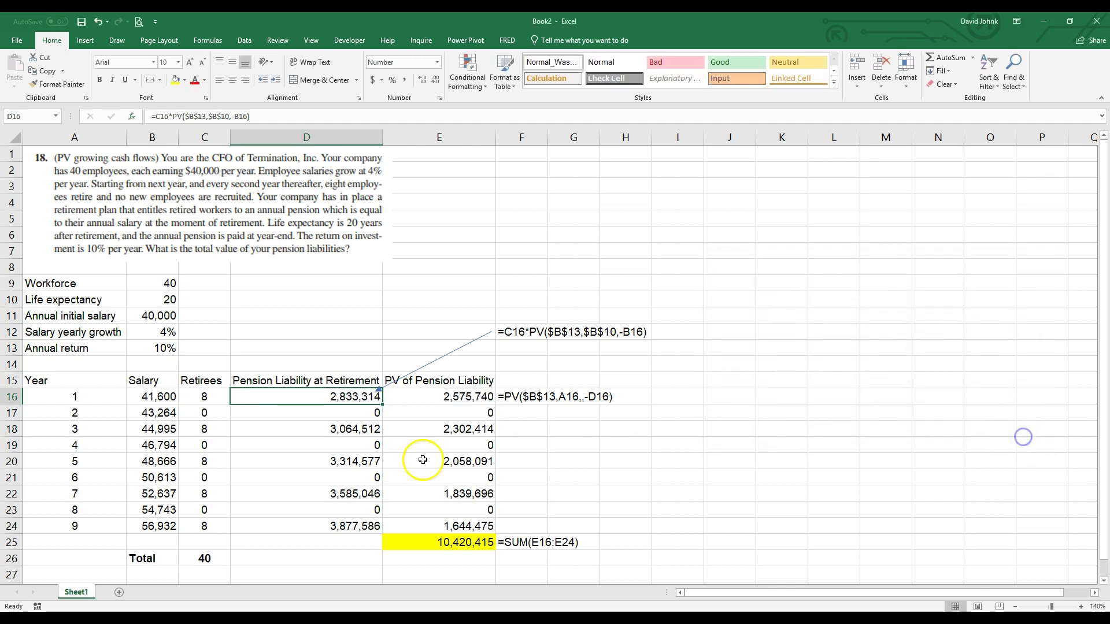
pyautogui.click(132, 116)
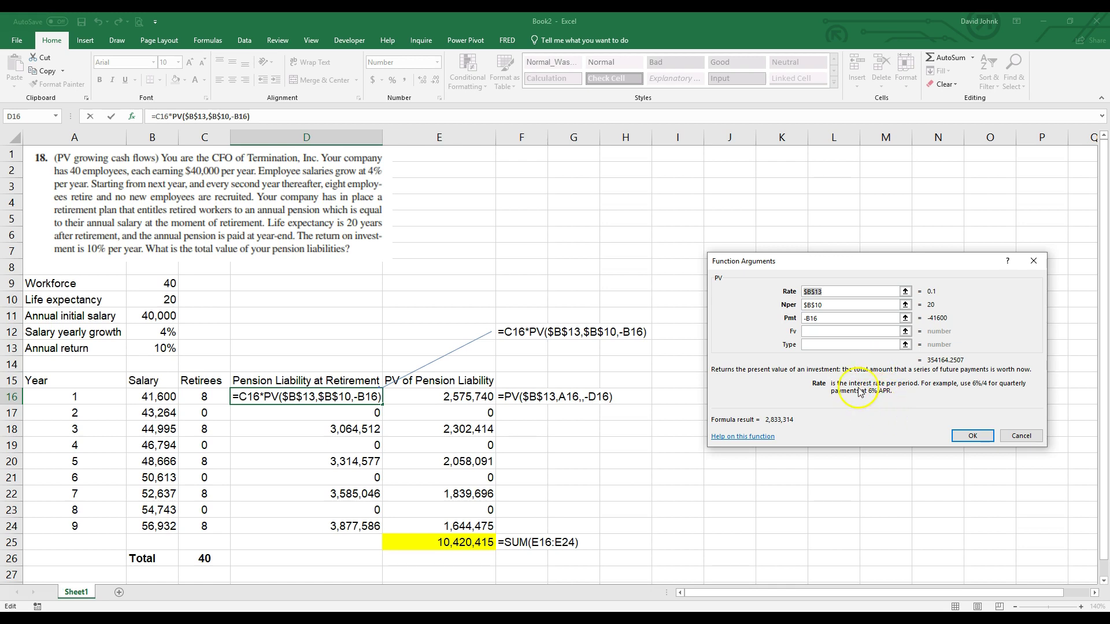
pyautogui.click(1014, 439)
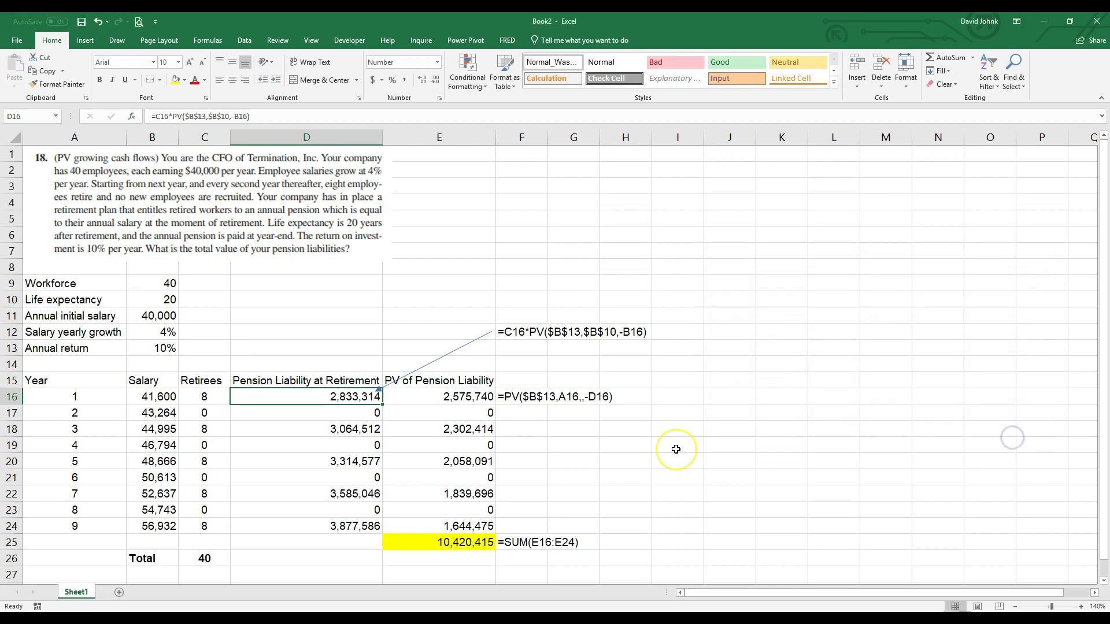